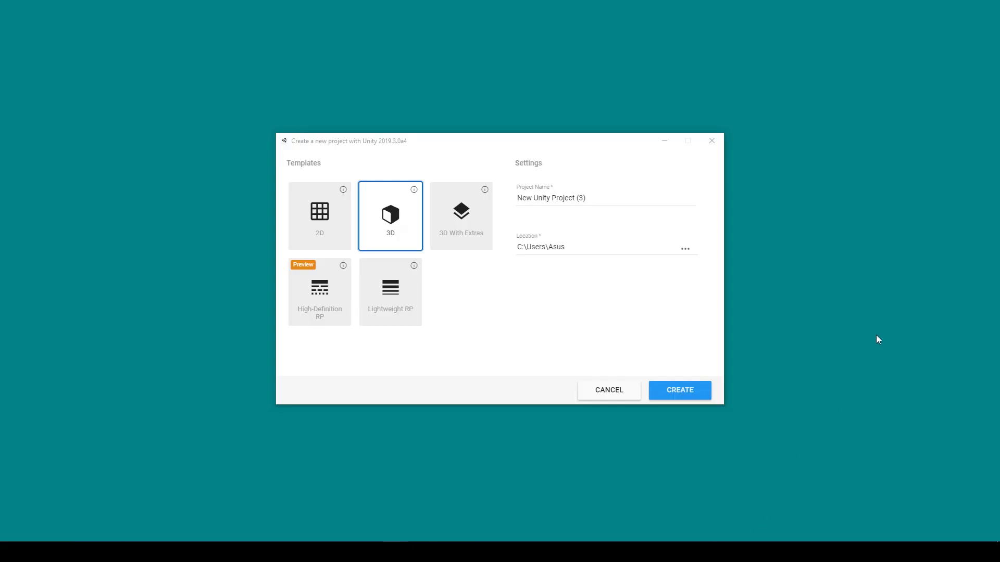
Name the new 3D project "quick tutsi"
{"action": "left_click", "coordinate": [531, 199]}
{"action": "key", "text": "ctrl+a"}
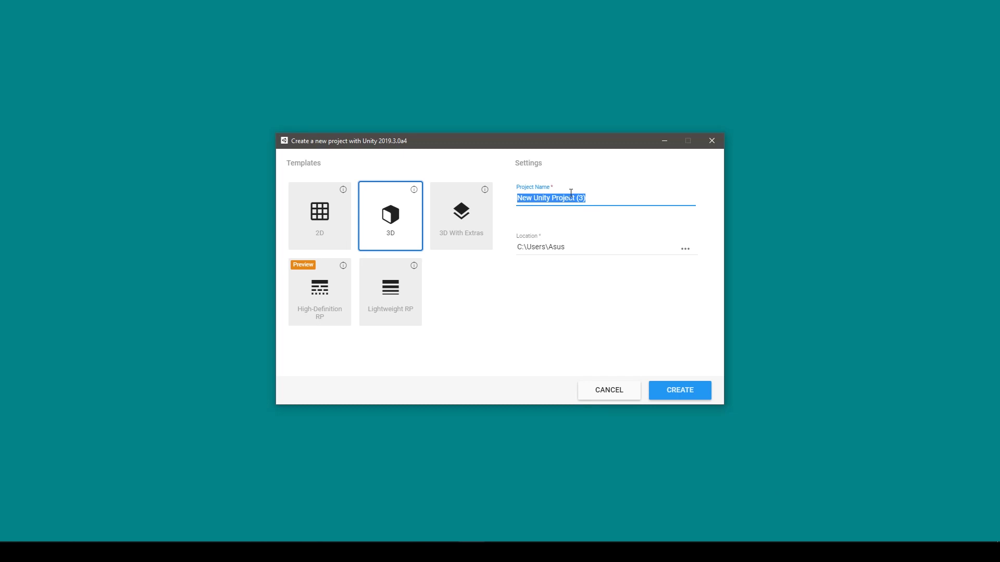
{"action": "type", "text": "quick"}
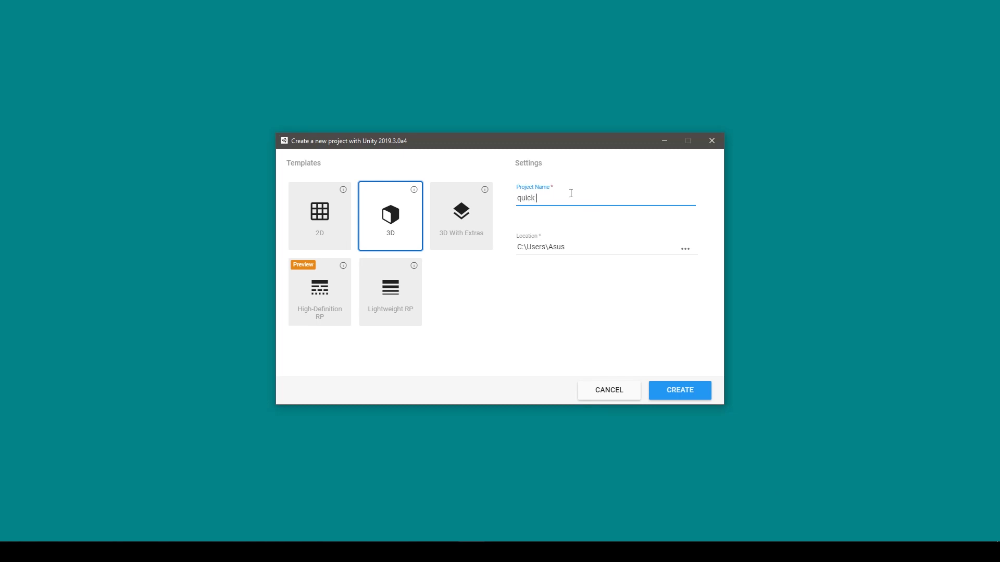
{"action": "type", "text": " tu"}
{"action": "type", "text": "tsi"}
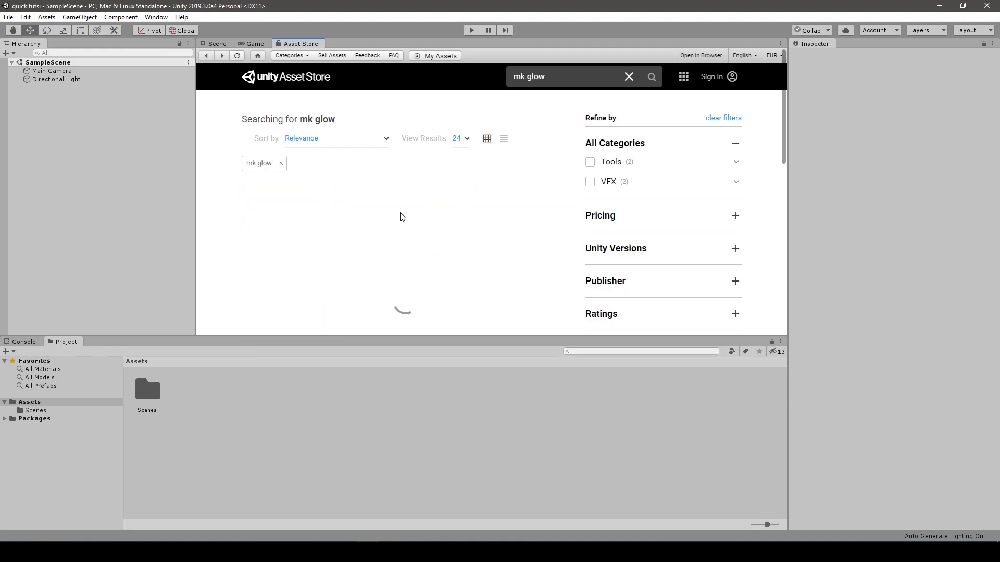
Open MK Glow Free from the Asset Store results and import its full package into the project
{"action": "left_click", "coordinate": [400, 213]}
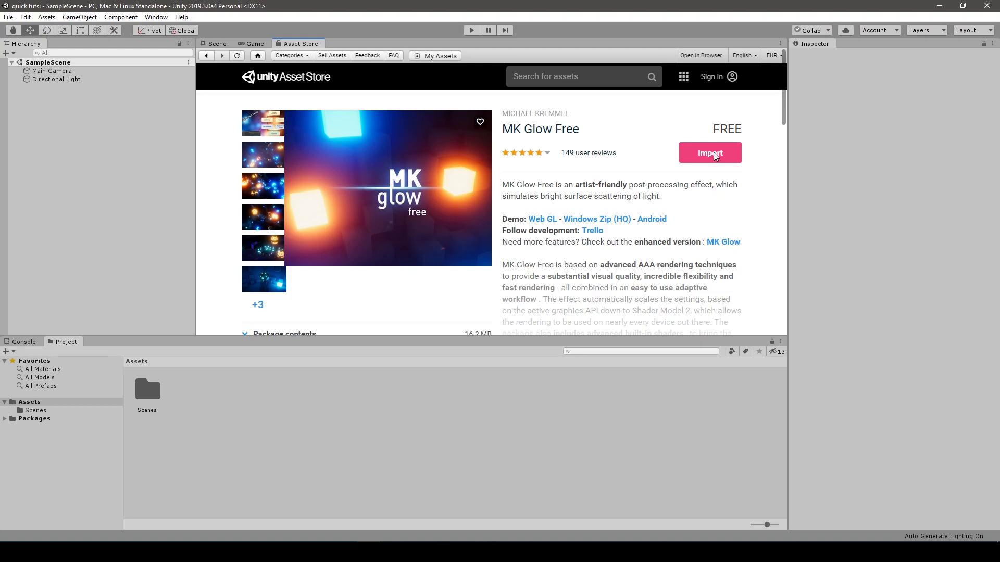
{"action": "left_click", "coordinate": [712, 157]}
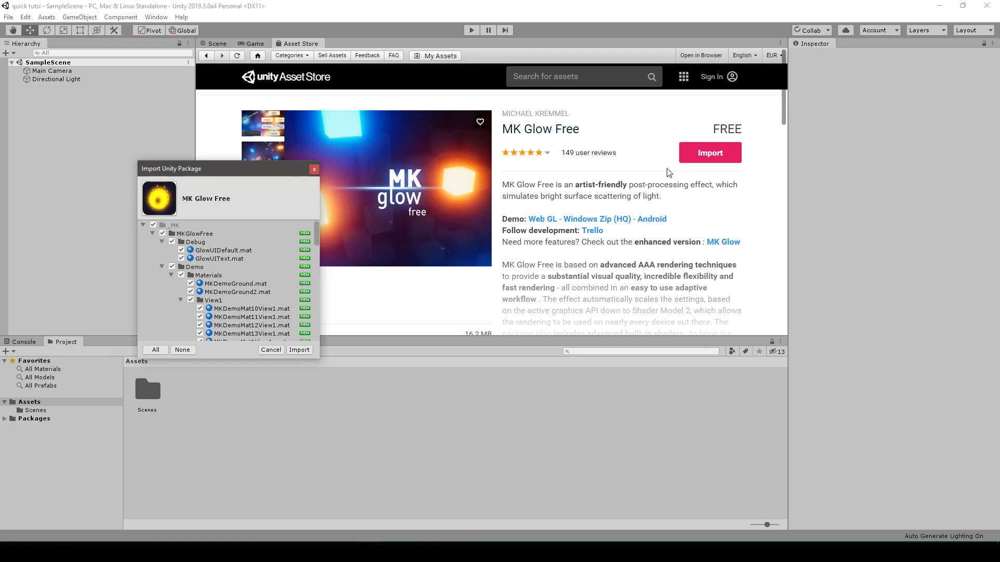
{"action": "left_click", "coordinate": [299, 350]}
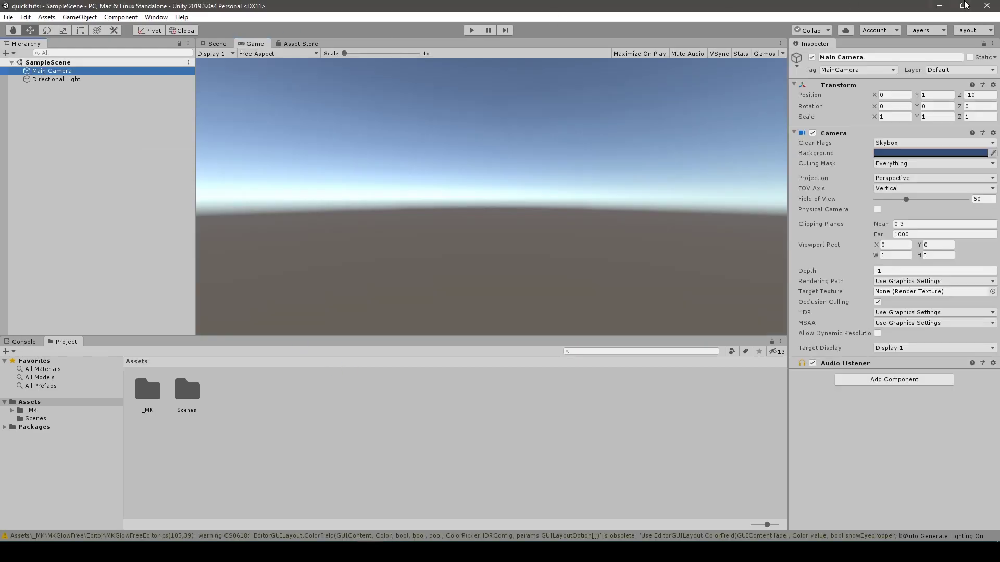
Set the Main Camera's clear flags to Solid Color with a dark grey background of hex 383838
{"action": "left_click", "coordinate": [900, 142]}
{"action": "left_click", "coordinate": [907, 166]}
{"action": "left_click", "coordinate": [917, 153]}
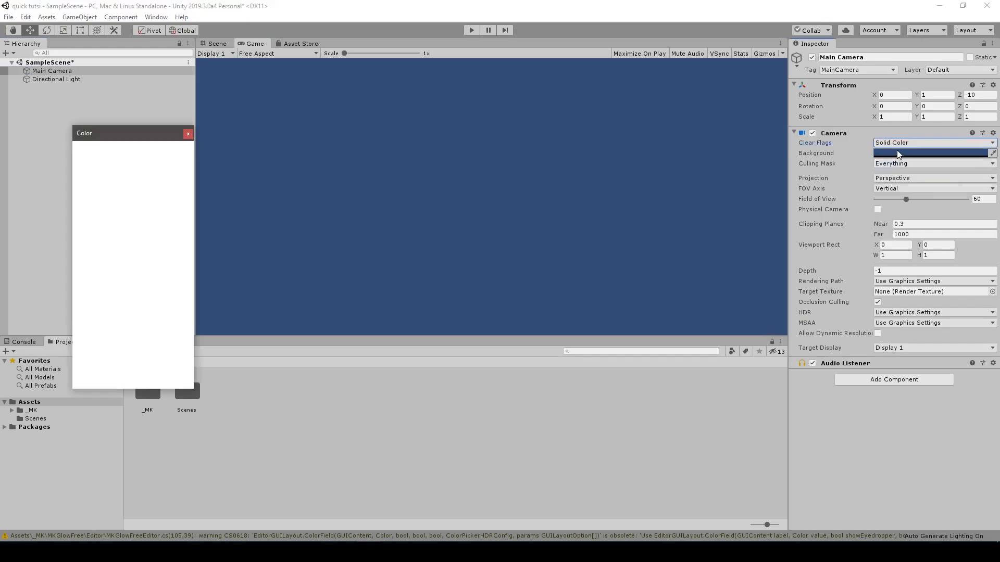
{"action": "left_click_drag", "start_coordinate": [111, 225], "coordinate": [74, 239]}
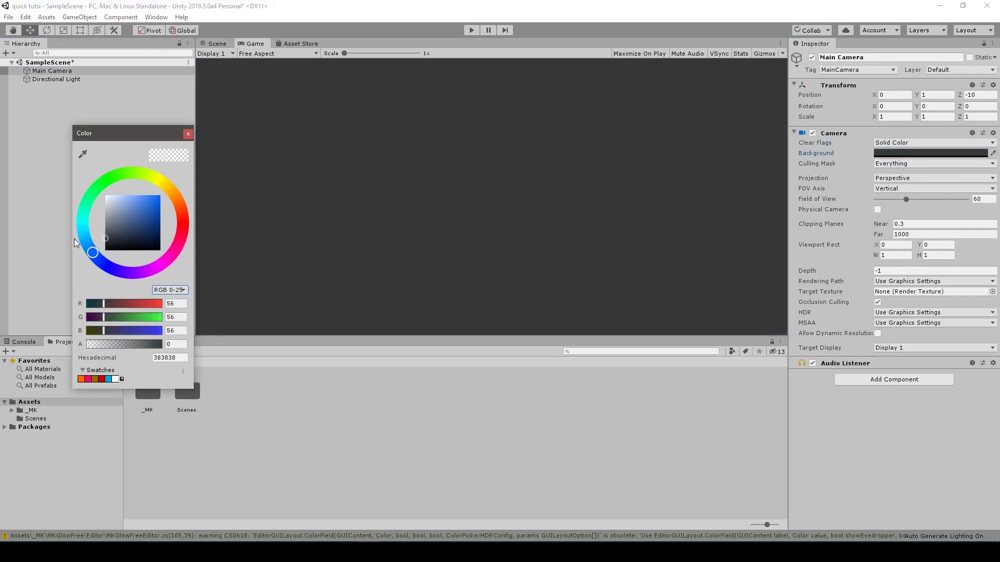
{"action": "left_click", "coordinate": [188, 134]}
{"action": "left_click", "coordinate": [893, 178]}
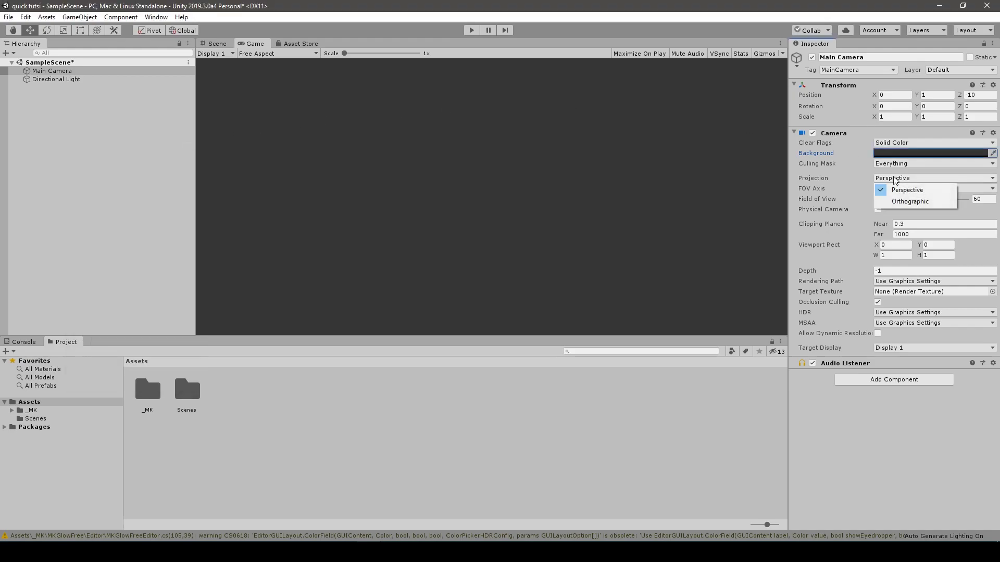
Add two cubes to the scene
{"action": "right_click", "coordinate": [75, 118]}
{"action": "mouse_move", "coordinate": [145, 224]}
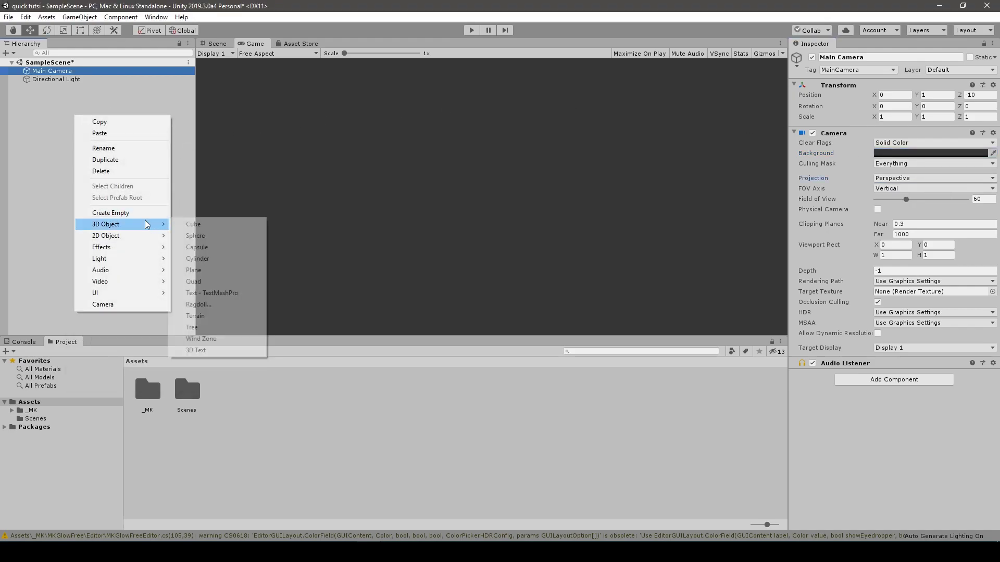
{"action": "left_click", "coordinate": [193, 224]}
{"action": "right_click", "coordinate": [70, 128]}
{"action": "mouse_move", "coordinate": [141, 235]}
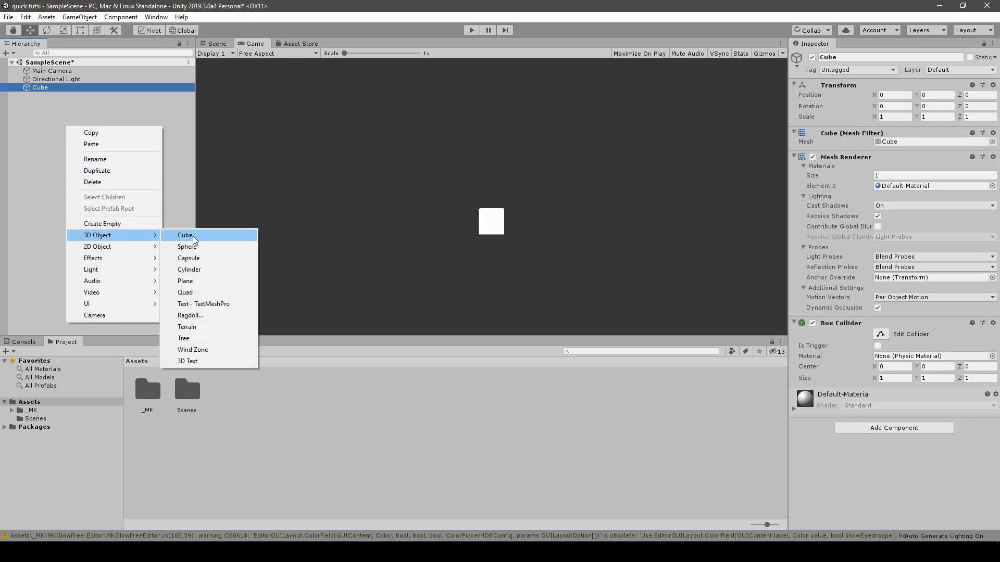
{"action": "left_click", "coordinate": [193, 239]}
Move the second cube to about X -5.03, Y -1.95 and the first cube to about X 4.74, Y 1.55
{"action": "left_click", "coordinate": [920, 96]}
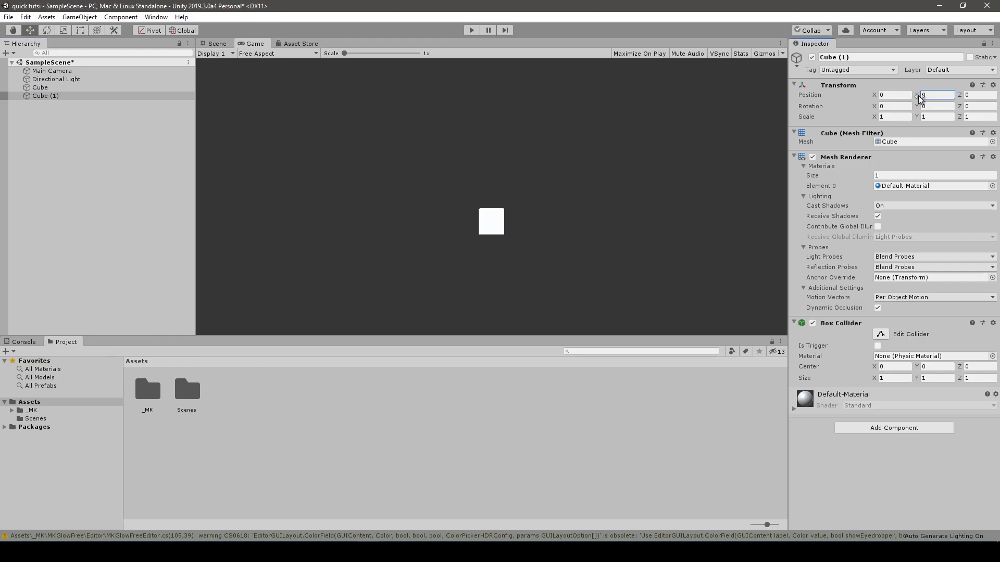
{"action": "left_click_drag", "start_coordinate": [920, 95], "coordinate": [792, 95]}
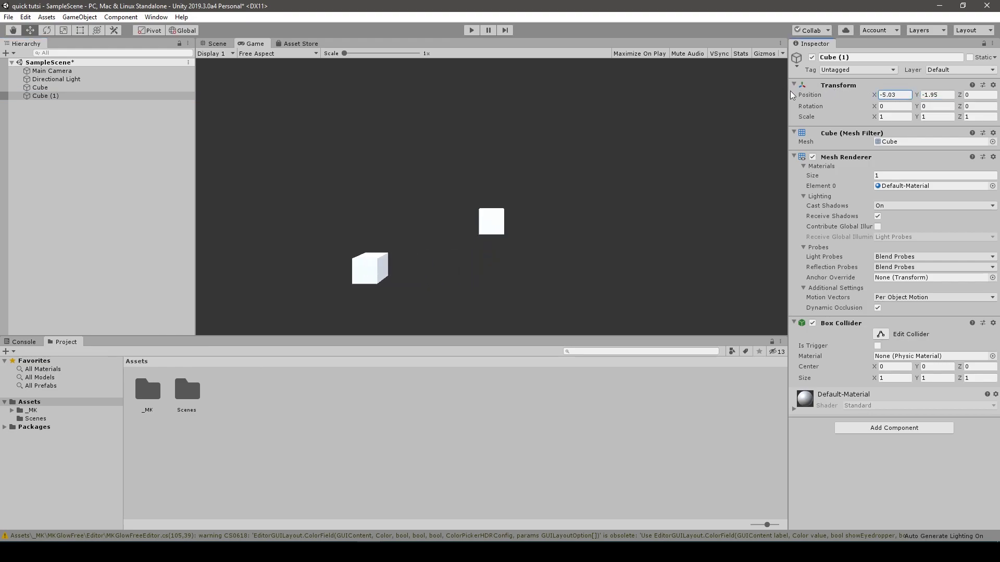
{"action": "left_click", "coordinate": [123, 88]}
{"action": "left_click_drag", "start_coordinate": [916, 96], "coordinate": [935, 97]}
{"action": "left_click_drag", "start_coordinate": [874, 95], "coordinate": [956, 109]}
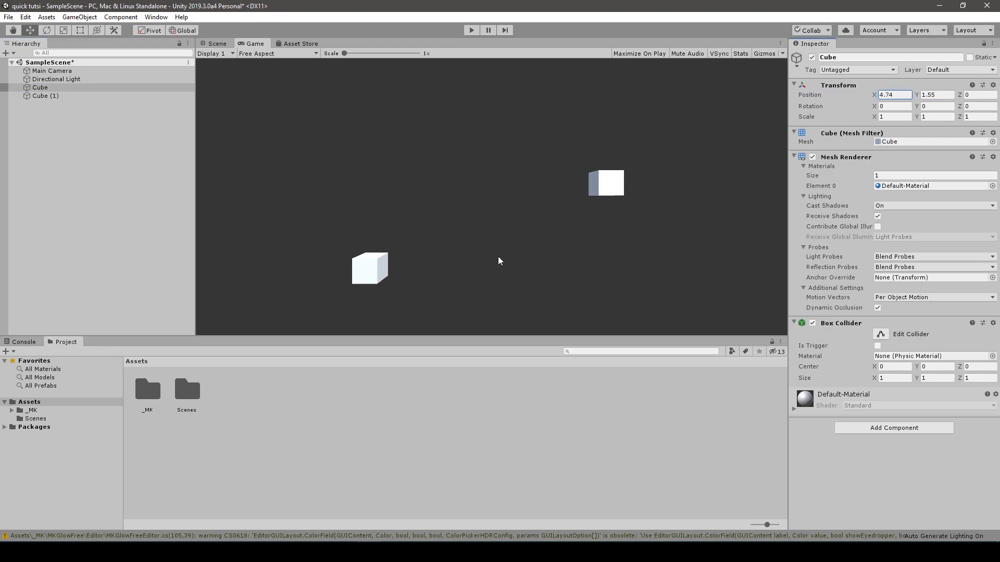
Add the MK Glow Free component to the Main Camera
{"action": "left_click", "coordinate": [79, 71]}
{"action": "left_click", "coordinate": [867, 379]}
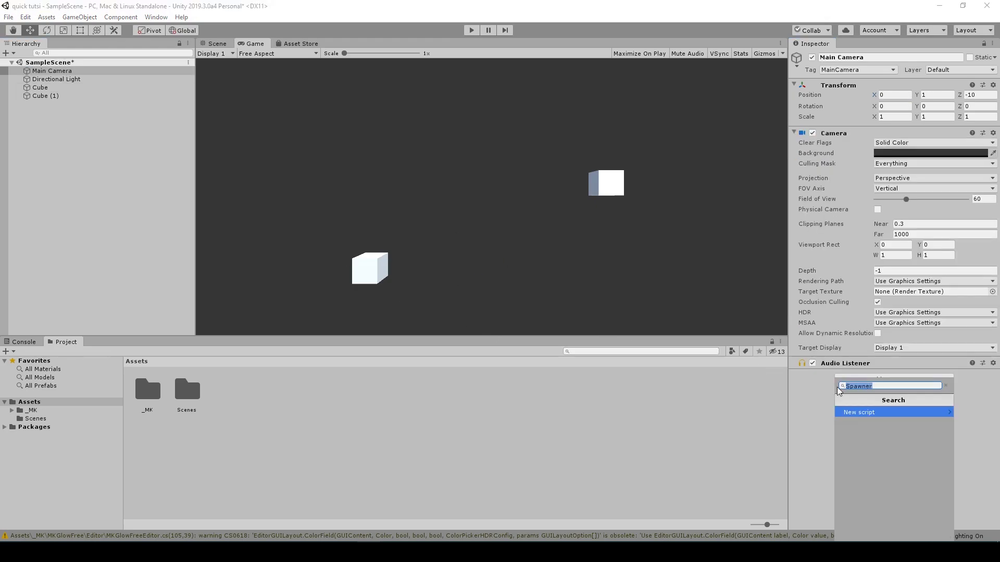
{"action": "type", "text": "mk"}
{"action": "key", "text": "Return"}
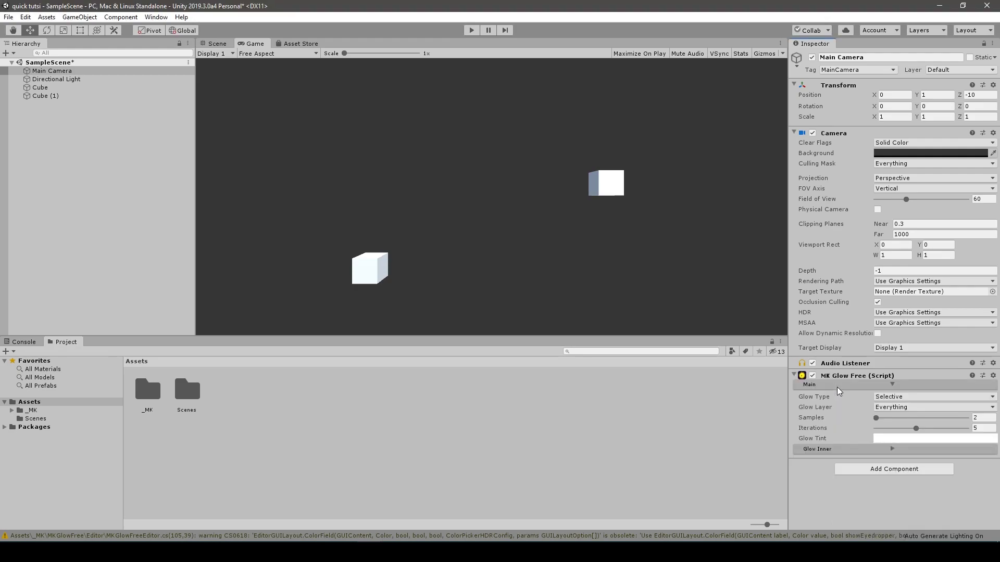
Try the Fullscreen glow type on the camera's MK Glow Free component and return it to Selective
{"action": "left_click", "coordinate": [891, 397]}
{"action": "left_click", "coordinate": [916, 418]}
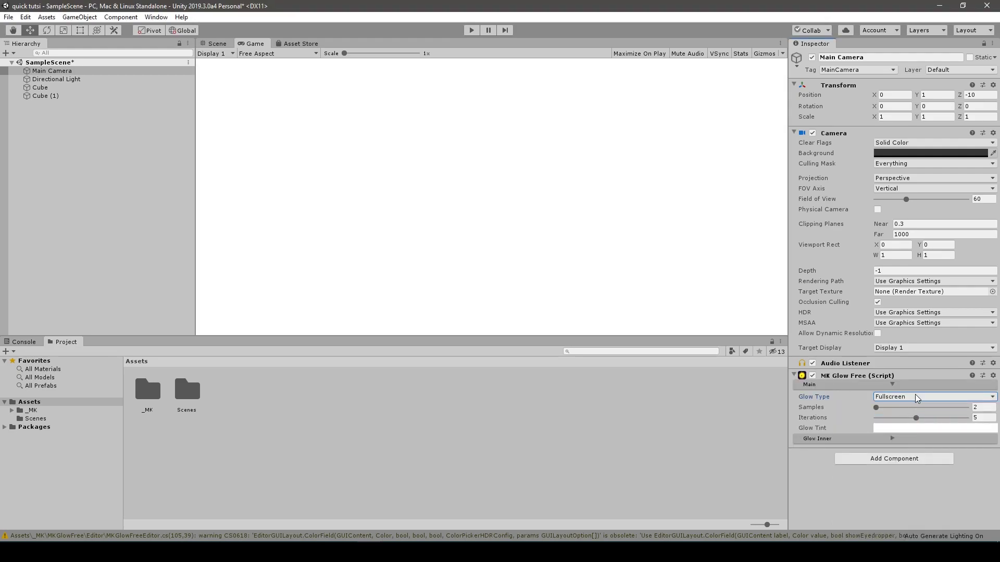
{"action": "left_click", "coordinate": [916, 398]}
{"action": "left_click", "coordinate": [916, 408]}
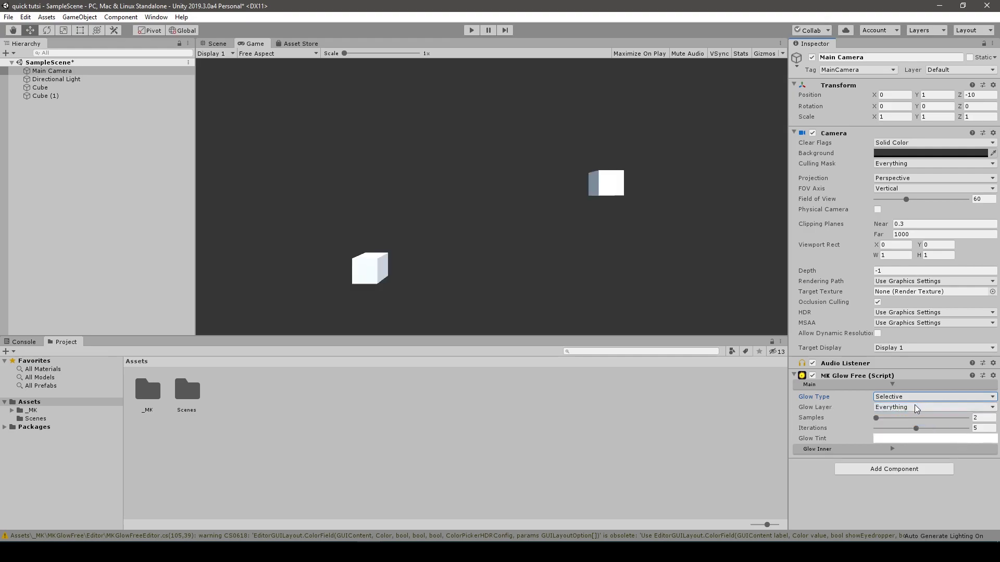
Set the Main Camera's glow layer to Nothing with the Selective glow type
{"action": "left_click", "coordinate": [916, 408]}
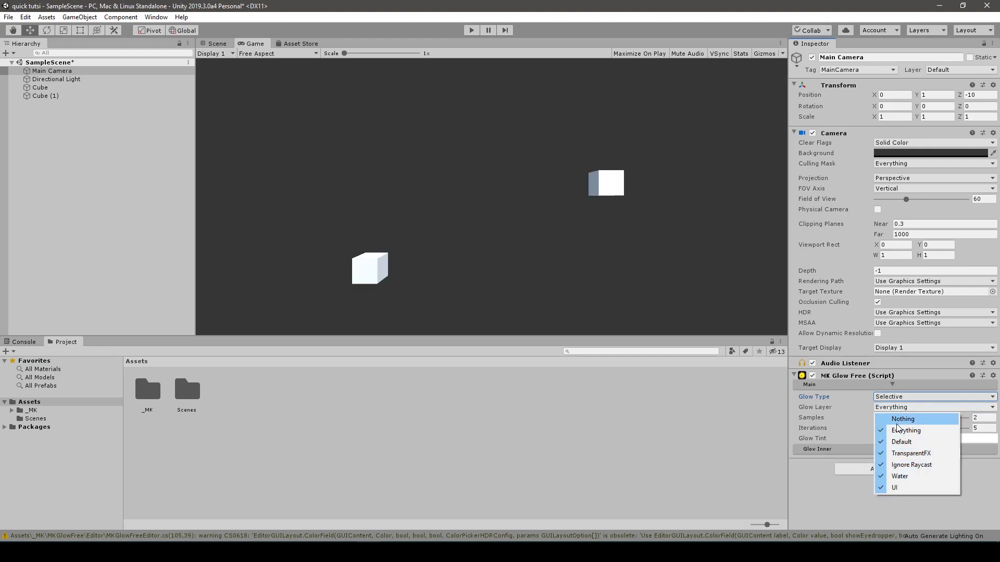
{"action": "left_click", "coordinate": [901, 431]}
{"action": "left_click", "coordinate": [902, 408]}
{"action": "left_click", "coordinate": [900, 430]}
{"action": "left_click", "coordinate": [901, 410]}
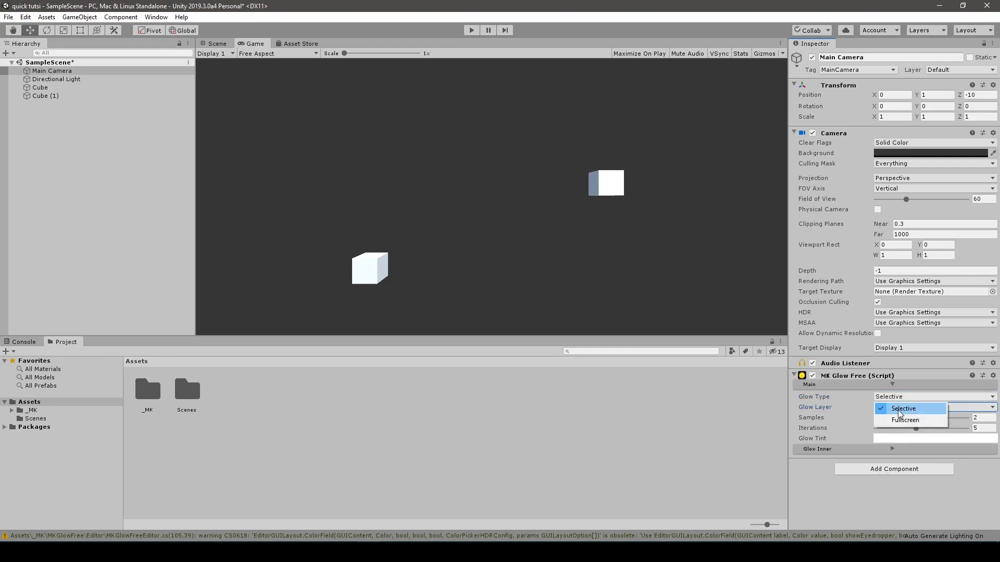
{"action": "left_click", "coordinate": [904, 410]}
{"action": "left_click", "coordinate": [902, 407]}
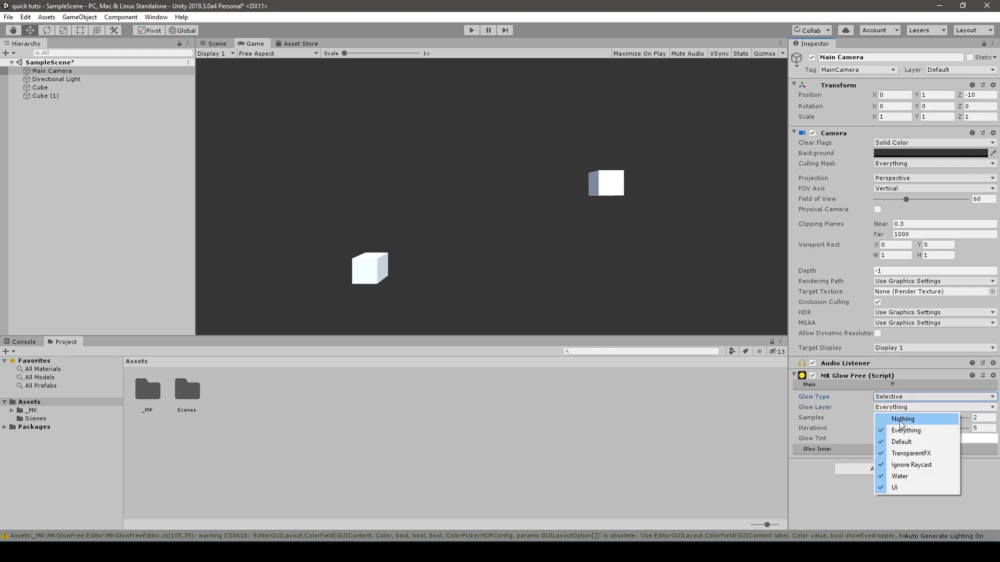
{"action": "left_click", "coordinate": [902, 419]}
Add a new layer named "glow layer" as User Layer 8
{"action": "left_click", "coordinate": [114, 95]}
{"action": "left_click", "coordinate": [114, 87]}
{"action": "left_click", "coordinate": [961, 69]}
{"action": "left_click", "coordinate": [929, 145]}
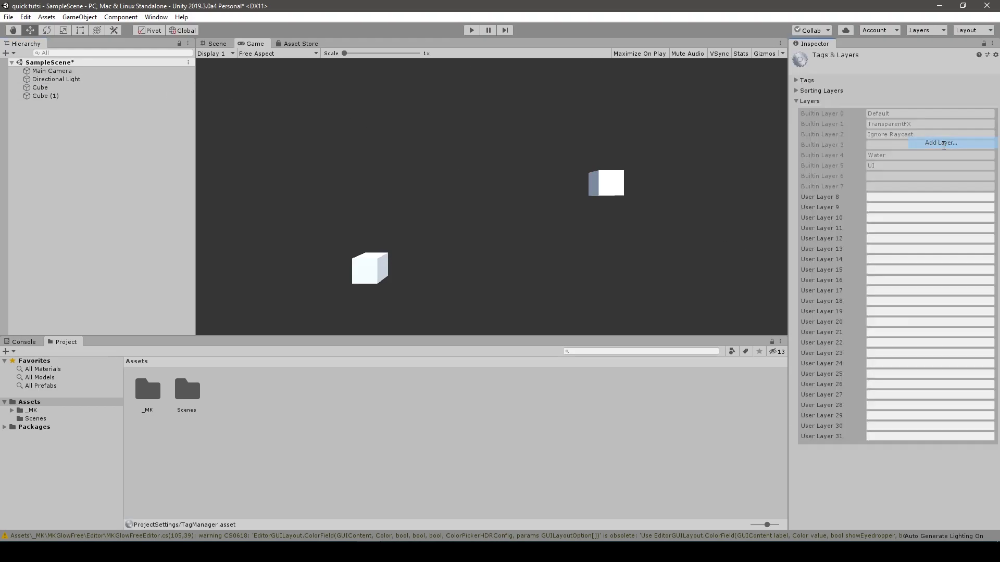
{"action": "left_click", "coordinate": [893, 197]}
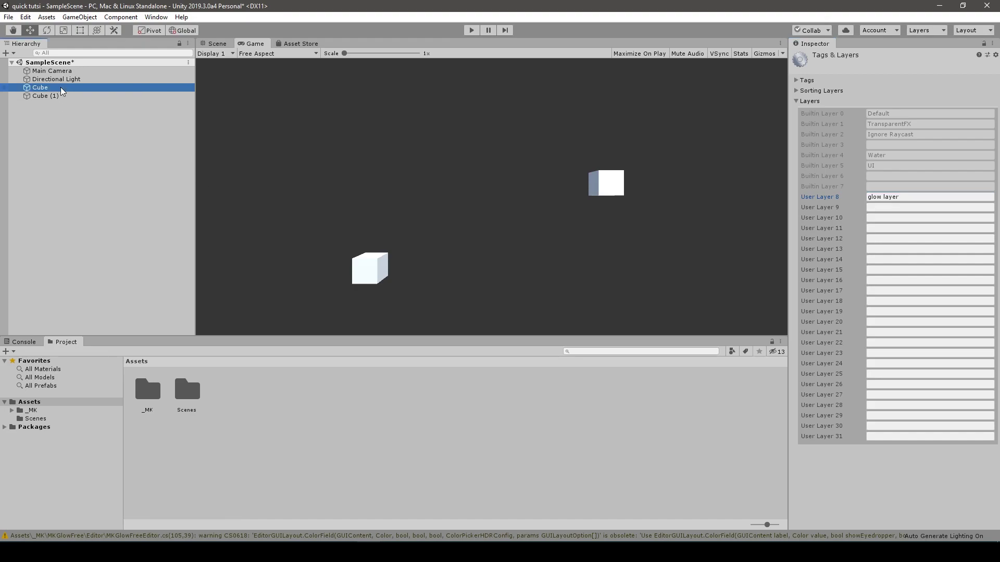
Assign both cubes to the "glow layer" layer
{"action": "left_click", "coordinate": [41, 87]}
{"action": "left_click", "coordinate": [960, 69]}
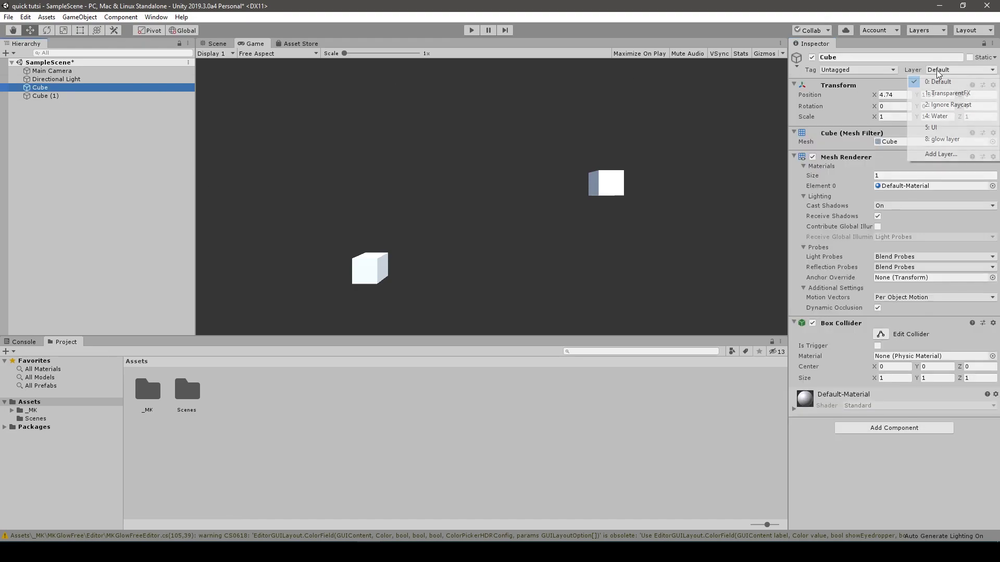
{"action": "left_click", "coordinate": [945, 139]}
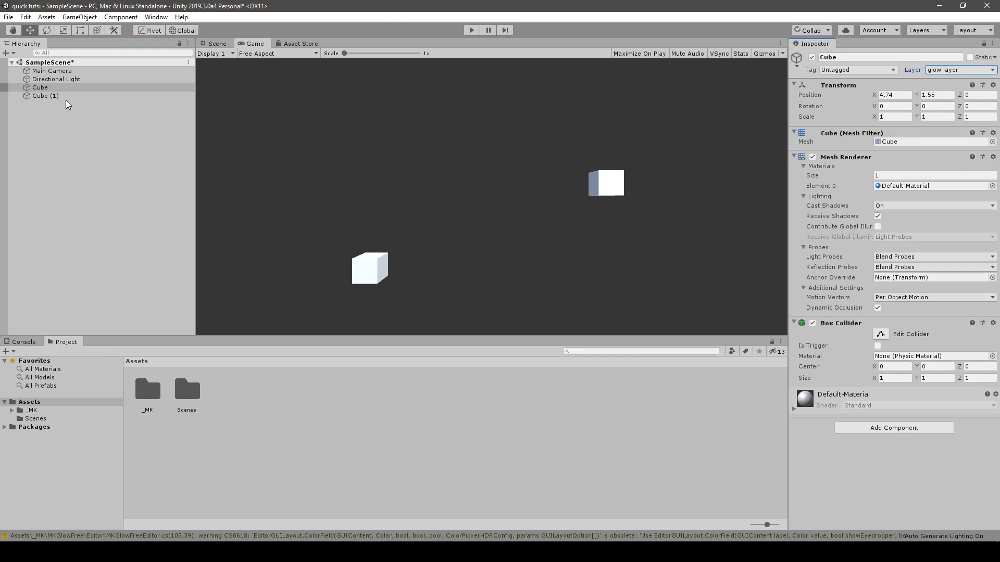
{"action": "left_click", "coordinate": [81, 96]}
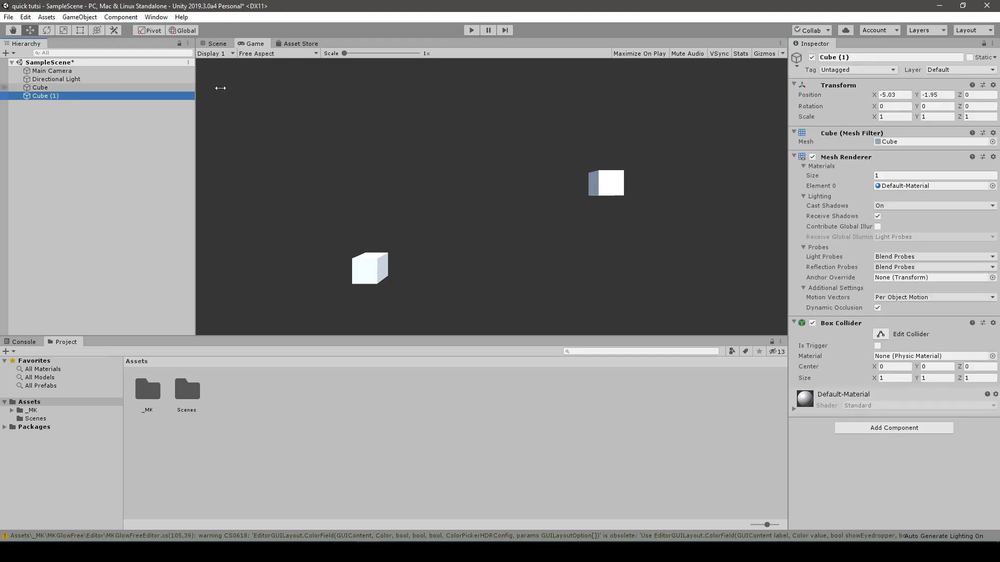
{"action": "left_click", "coordinate": [961, 70]}
{"action": "left_click", "coordinate": [945, 139]}
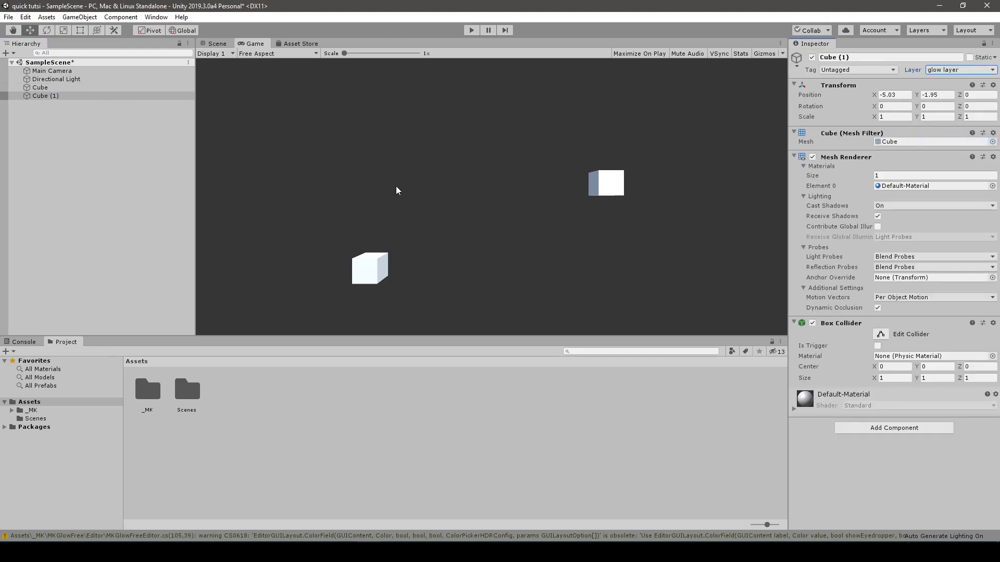
Set the glow layer of the Main Camera's MK Glow Free component to "glow layer"
{"action": "left_click", "coordinate": [52, 70]}
{"action": "left_click", "coordinate": [947, 408]}
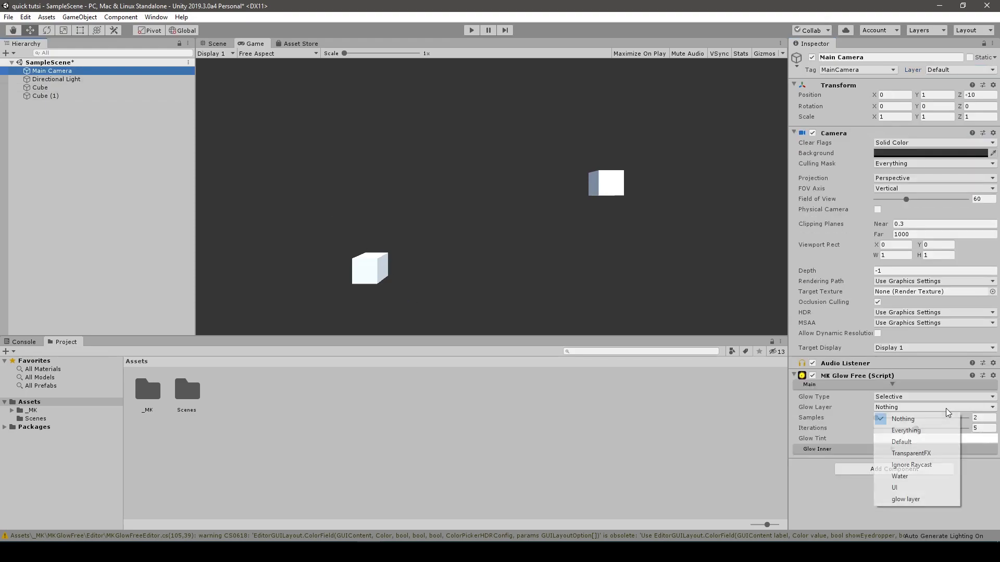
{"action": "left_click", "coordinate": [908, 499]}
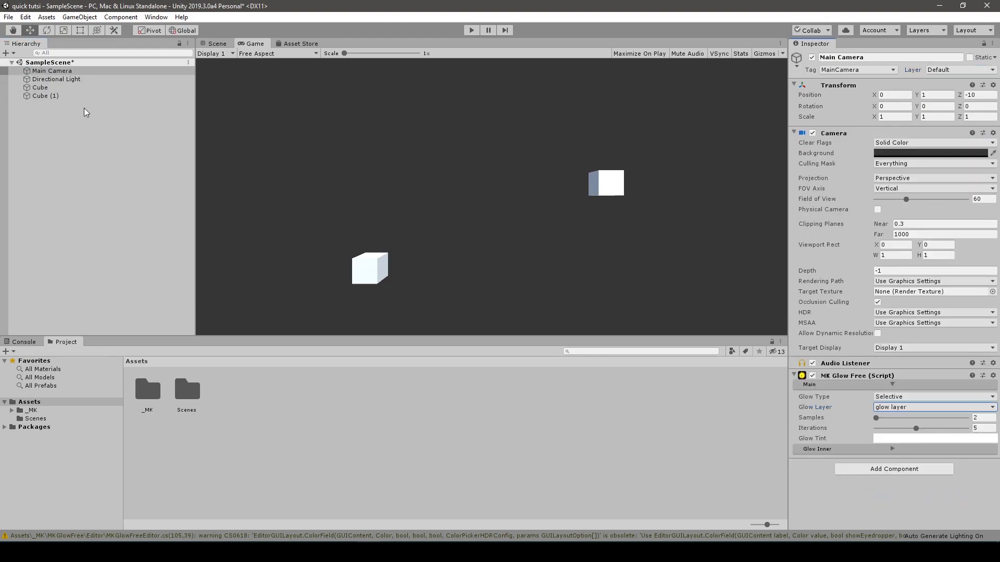
Create a new material in the Assets folder, keeping its default name
{"action": "left_click", "coordinate": [252, 412]}
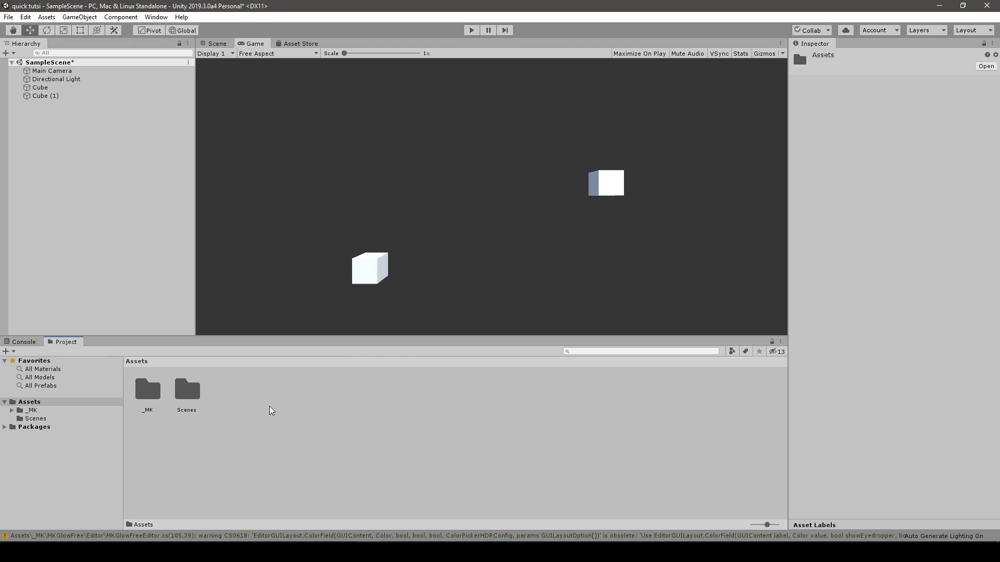
{"action": "right_click", "coordinate": [271, 412]}
{"action": "mouse_move", "coordinate": [357, 163]}
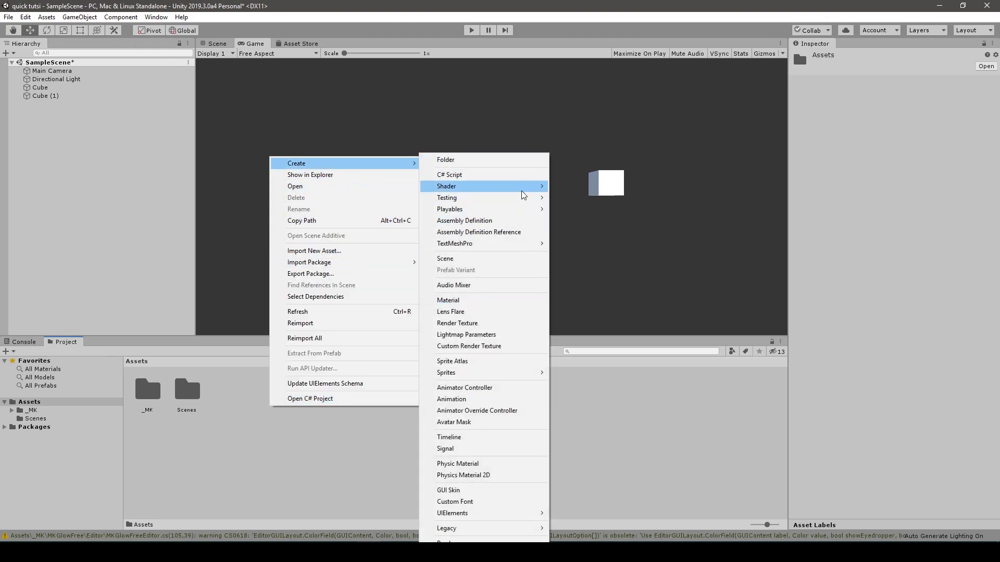
{"action": "left_click", "coordinate": [454, 301]}
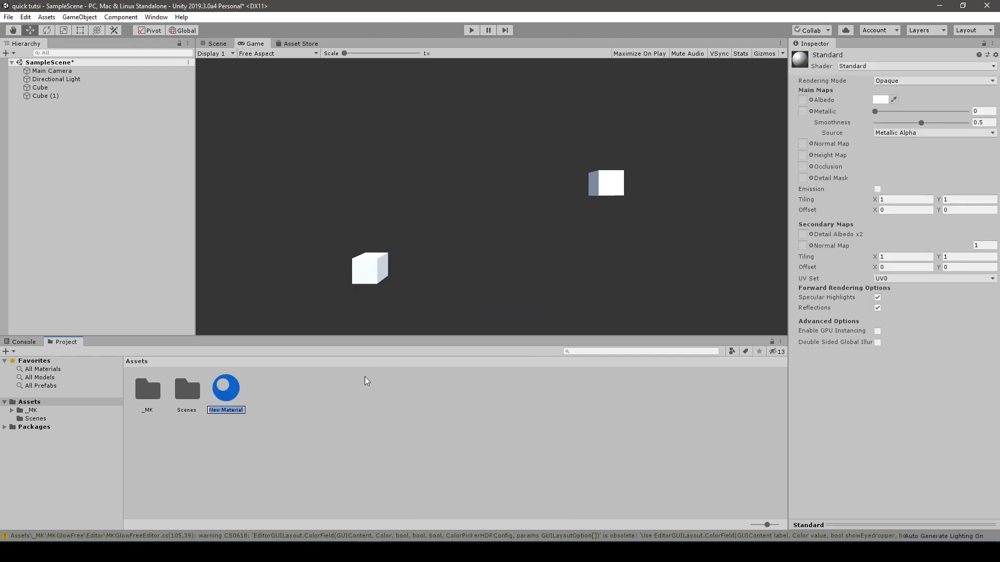
{"action": "key", "text": "Return"}
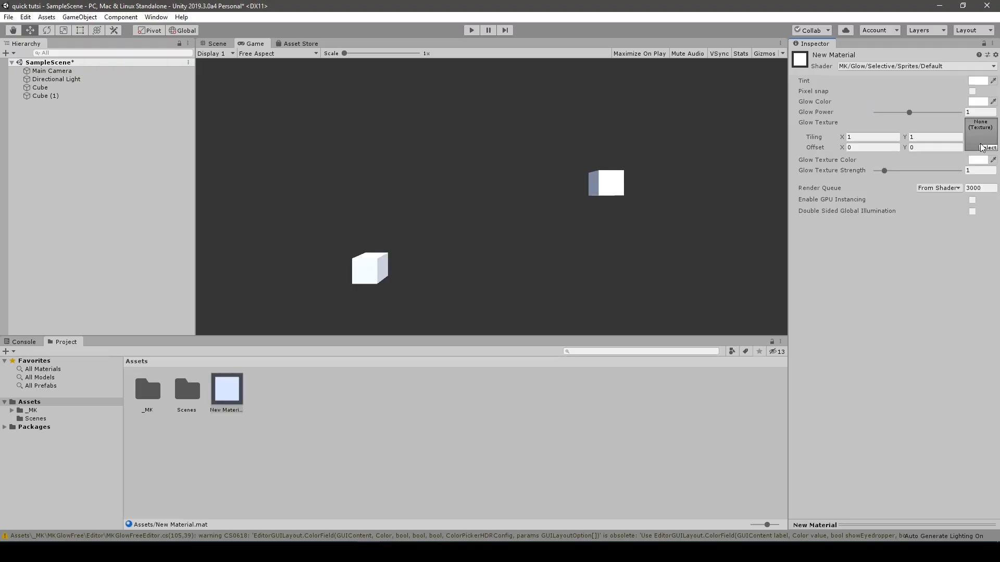
Set the new material's glow texture to Default-ParticleSystem
{"action": "left_click", "coordinate": [983, 147]}
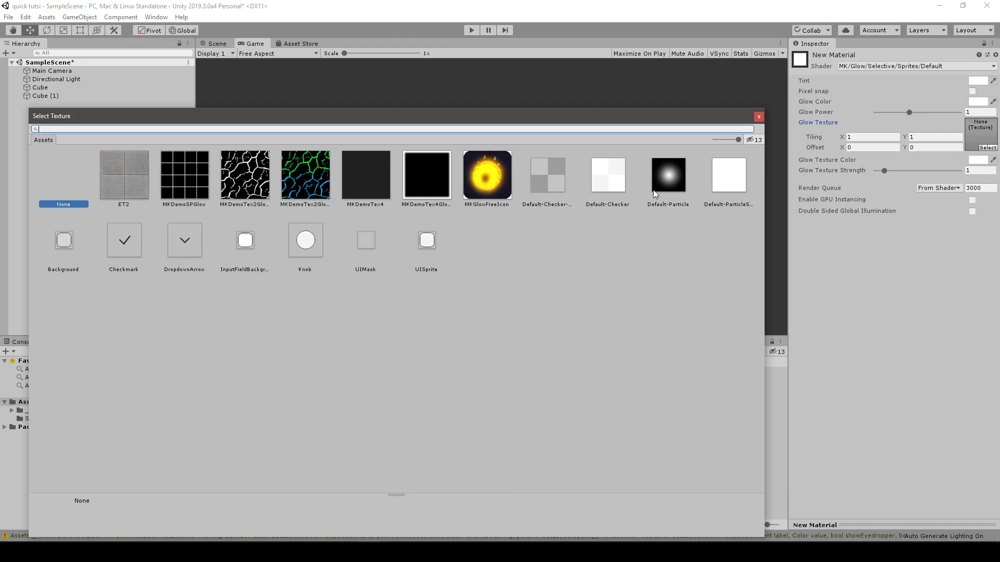
{"action": "left_click", "coordinate": [729, 195]}
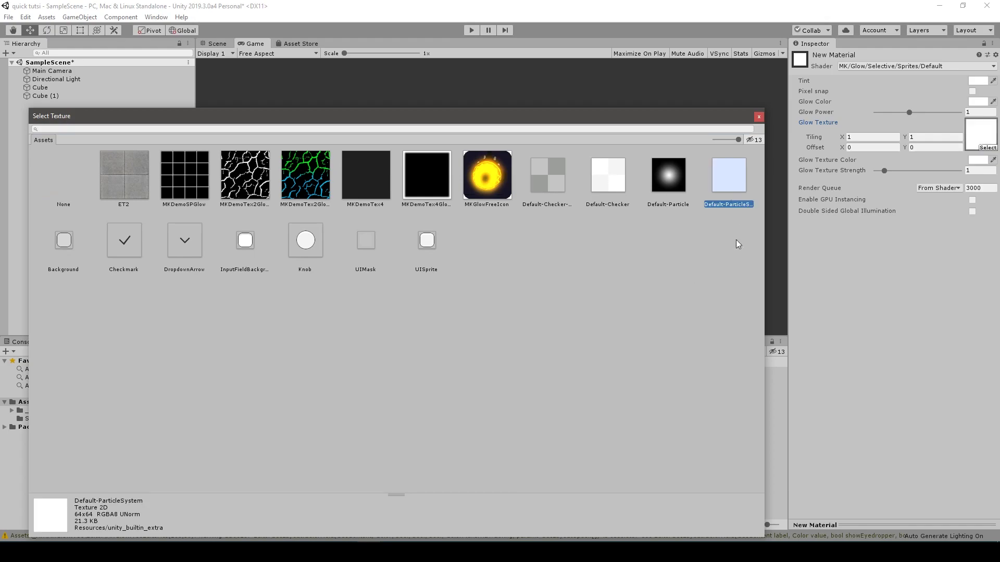
{"action": "double_click", "coordinate": [731, 179]}
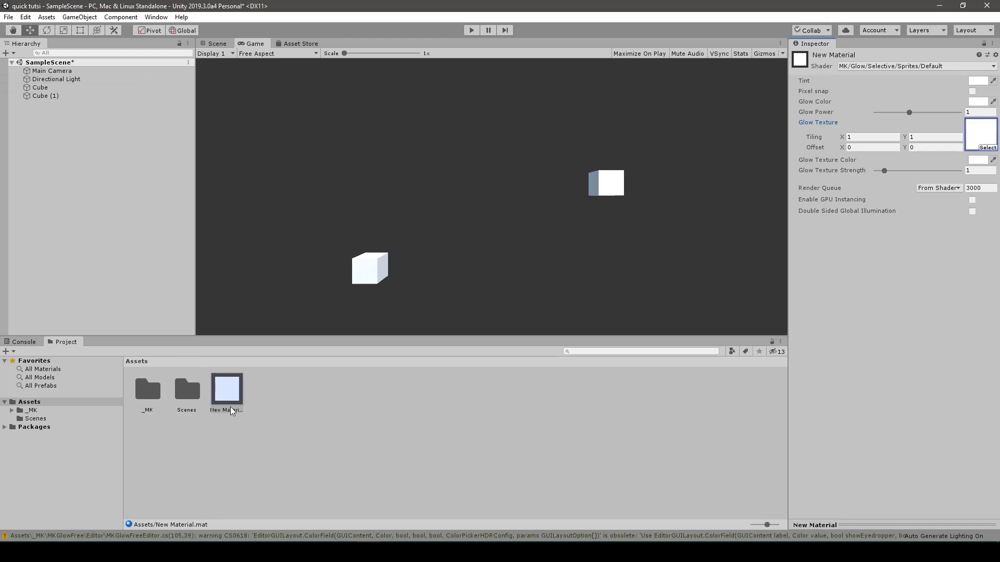
Apply New Material to both cubes and change its tint to yellow-green
{"action": "left_click_drag", "start_coordinate": [230, 410], "coordinate": [45, 96]}
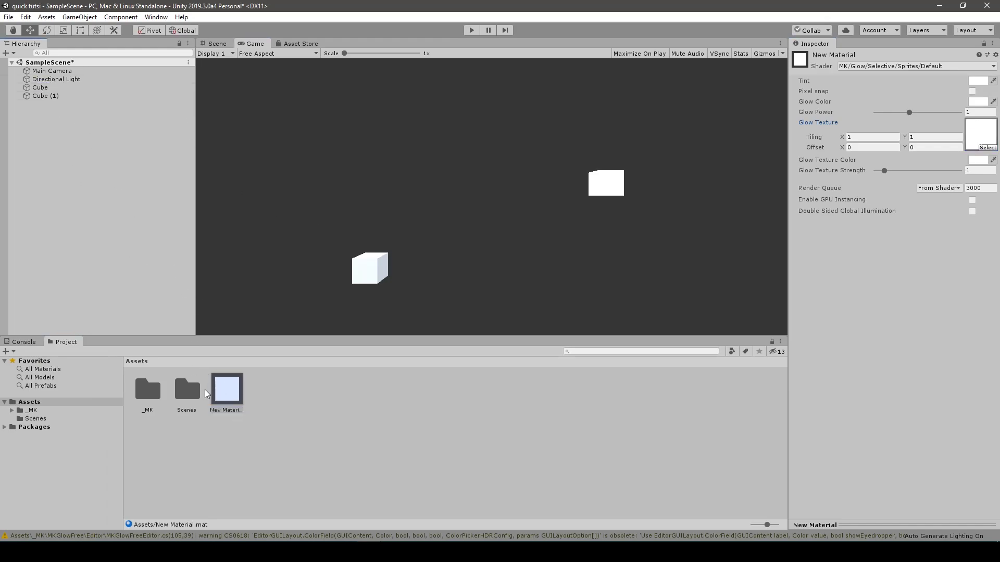
{"action": "left_click_drag", "start_coordinate": [226, 390], "coordinate": [41, 88]}
{"action": "left_click", "coordinate": [978, 80]}
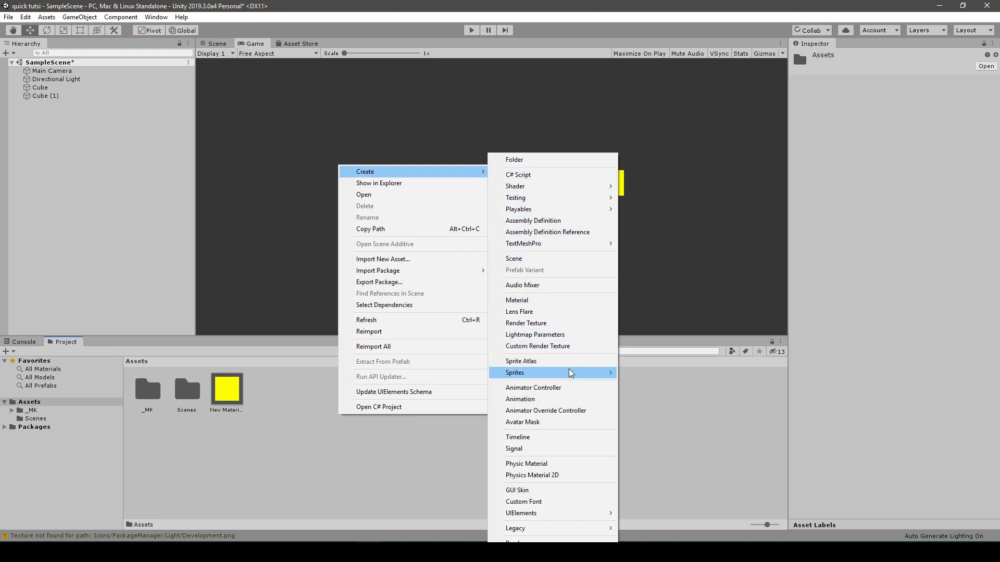
Create a square sprite in the Assets folder, keeping its default name, and assign it as New Material's glow texture
{"action": "mouse_move", "coordinate": [571, 373]}
{"action": "left_click", "coordinate": [639, 372]}
{"action": "left_click", "coordinate": [335, 430]}
{"action": "left_click", "coordinate": [269, 393]}
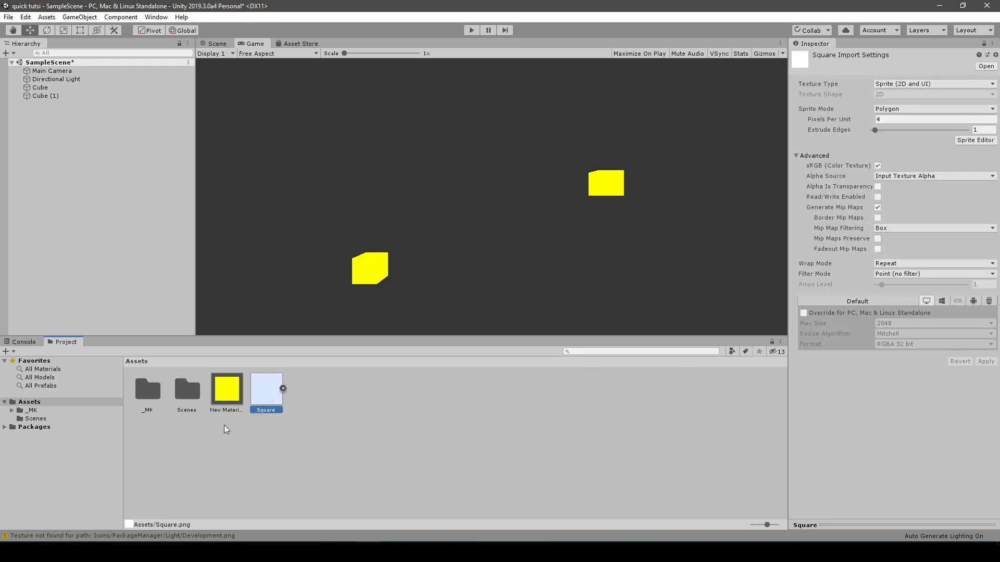
{"action": "left_click", "coordinate": [227, 390]}
{"action": "left_click_drag", "start_coordinate": [266, 390], "coordinate": [979, 146]}
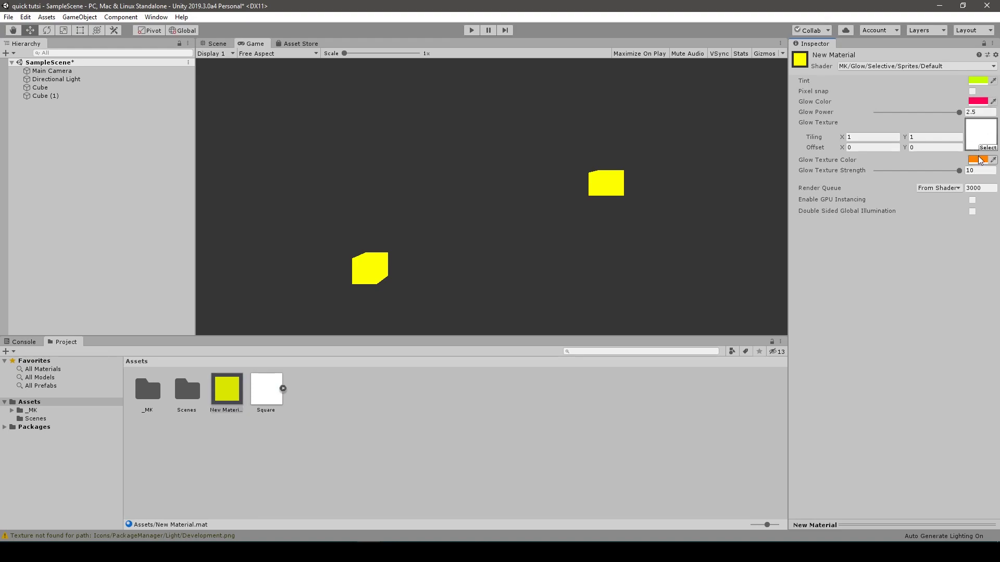
Try out New Material's tint and glow color with the glow texture strength at its maximum of 10
{"action": "mouse_move", "coordinate": [959, 171]}
{"action": "left_mouse_down"}
{"action": "mouse_move", "coordinate": [875, 172]}
{"action": "mouse_move", "coordinate": [963, 171]}
{"action": "left_mouse_up"}
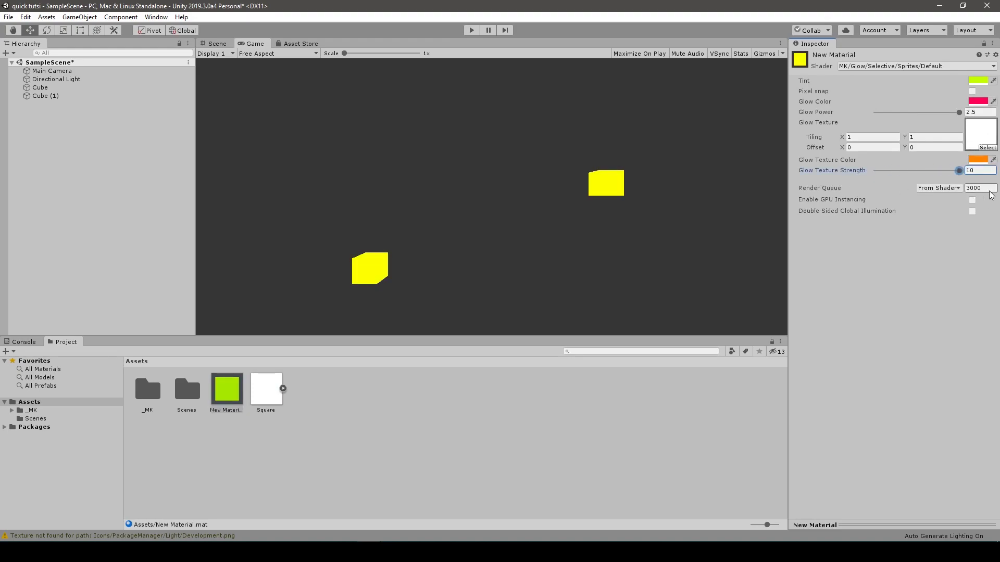
{"action": "left_click", "coordinate": [977, 80]}
{"action": "left_click_drag", "start_coordinate": [133, 213], "coordinate": [240, 90]}
{"action": "left_click", "coordinate": [188, 134]}
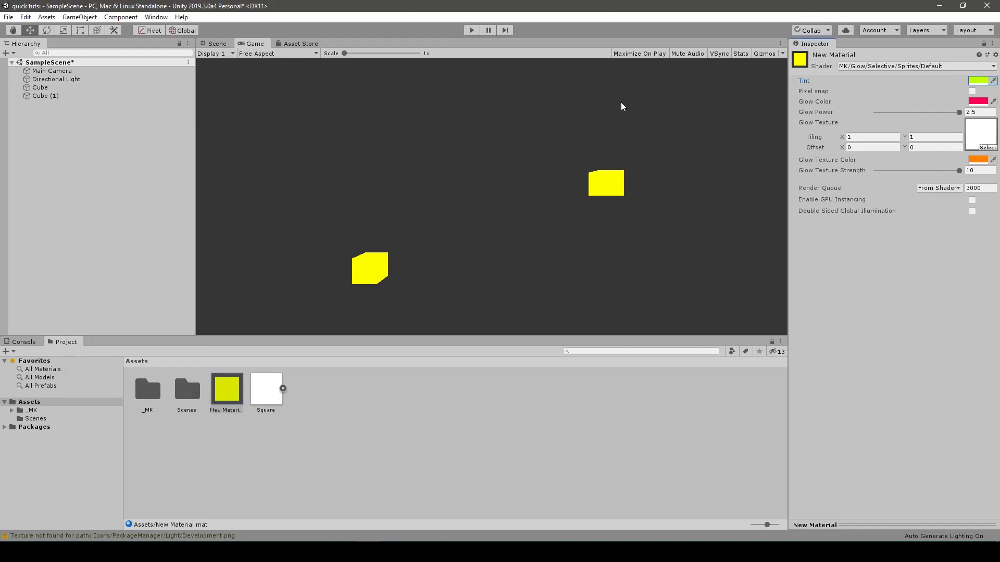
{"action": "left_click", "coordinate": [977, 101]}
{"action": "left_click_drag", "start_coordinate": [139, 214], "coordinate": [200, 140]}
{"action": "left_click", "coordinate": [188, 134]}
Find the Post Processing package in the Package Manager and install it
{"action": "left_click", "coordinate": [53, 71]}
{"action": "left_click", "coordinate": [120, 17]}
{"action": "mouse_move", "coordinate": [160, 19]}
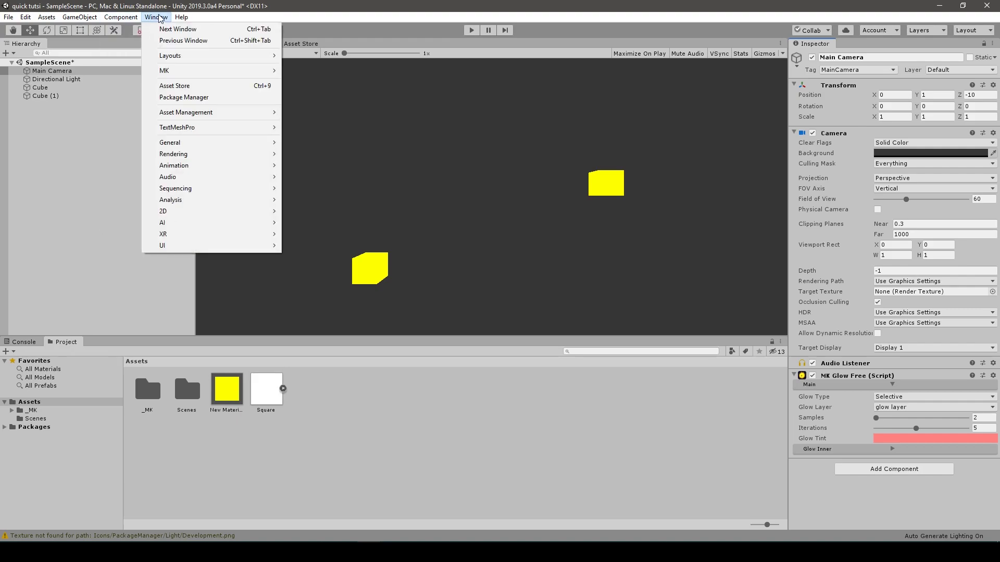
{"action": "left_click", "coordinate": [232, 97]}
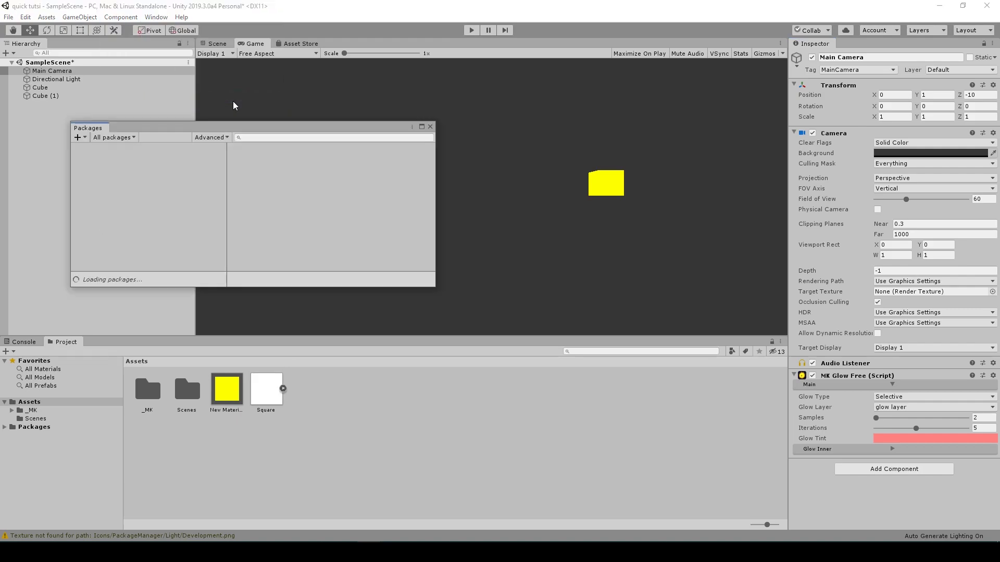
{"action": "scroll", "coordinate": [202, 215], "scroll_direction": "down", "scroll_amount": 2}
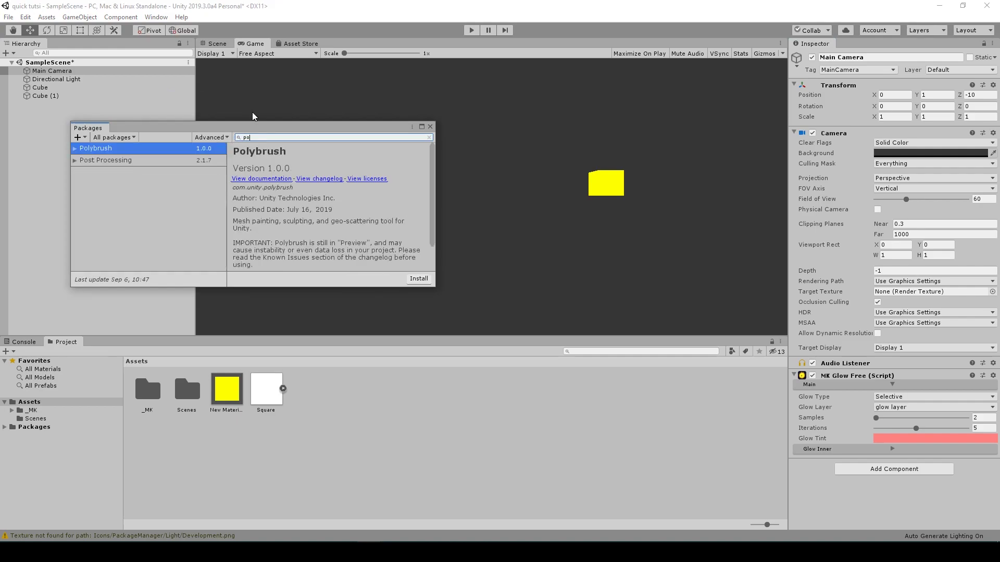
{"action": "type", "text": "st"}
{"action": "left_click", "coordinate": [420, 279]}
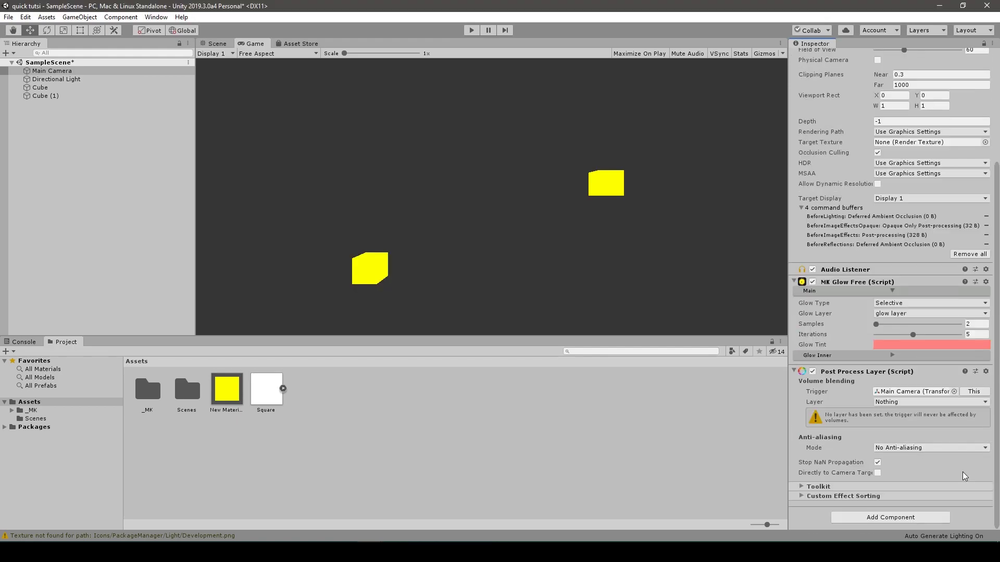
Set the layer of the Main Camera's Post Process Layer component to Everything
{"action": "left_click", "coordinate": [932, 401]}
{"action": "left_click", "coordinate": [932, 424]}
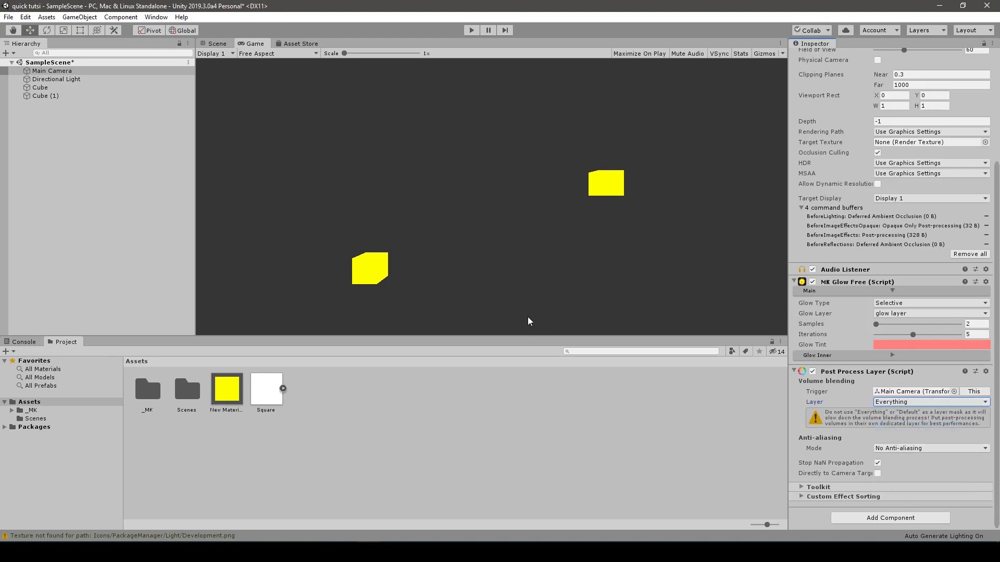
Create an empty game object with a global Post-process Volume component and give the volume a new profile
{"action": "right_click", "coordinate": [69, 110]}
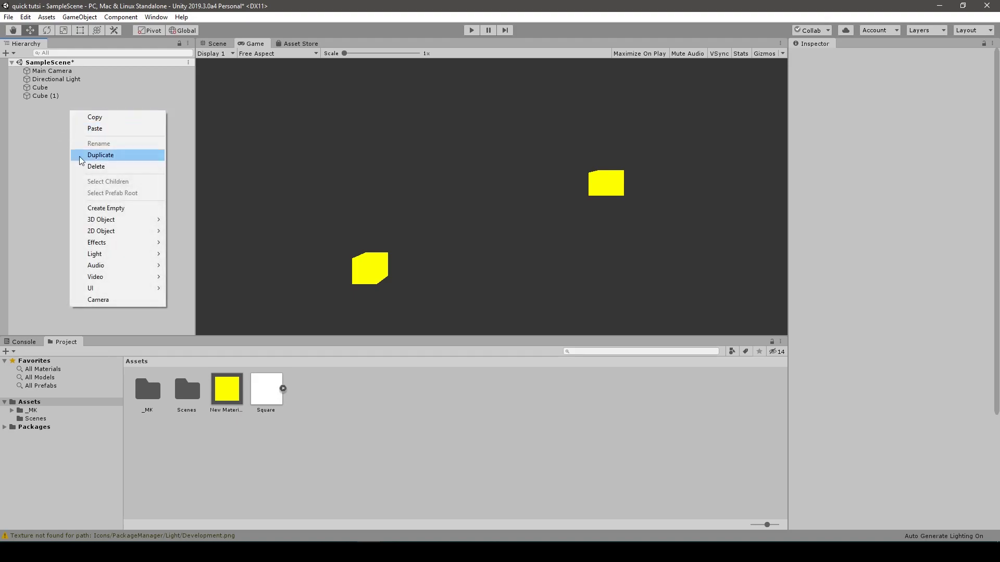
{"action": "left_click", "coordinate": [126, 207]}
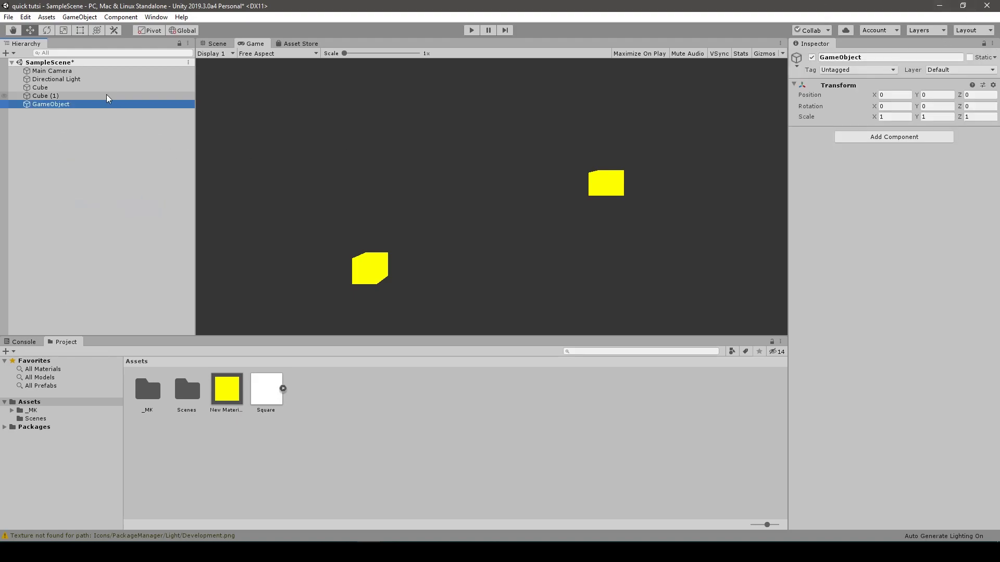
{"action": "left_click", "coordinate": [864, 139]}
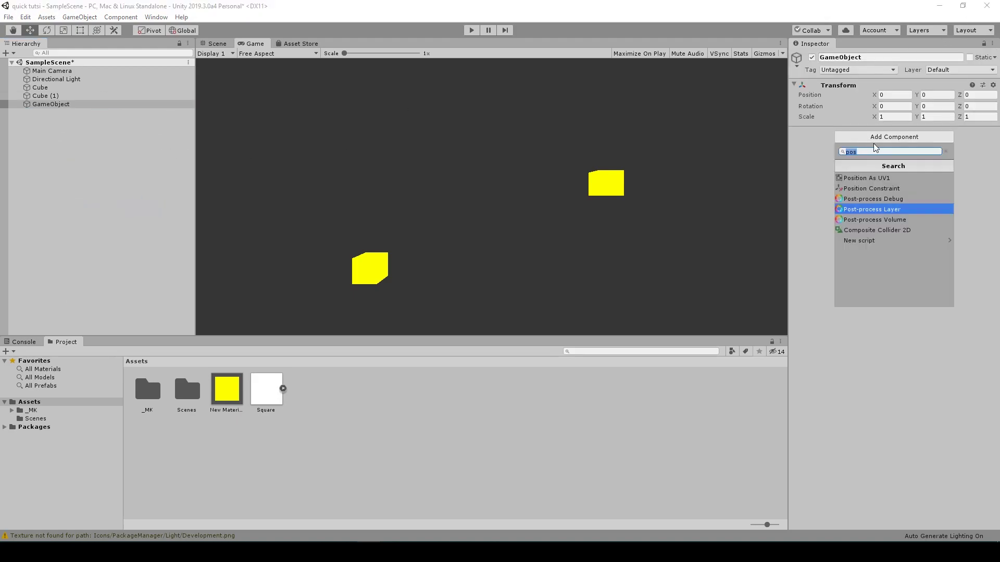
{"action": "left_click", "coordinate": [910, 219]}
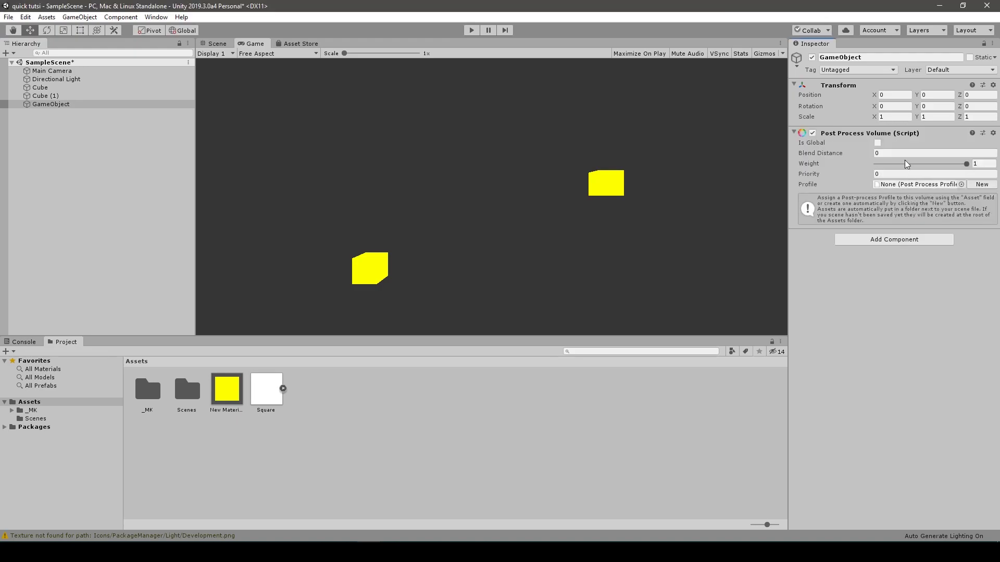
{"action": "left_click", "coordinate": [877, 143]}
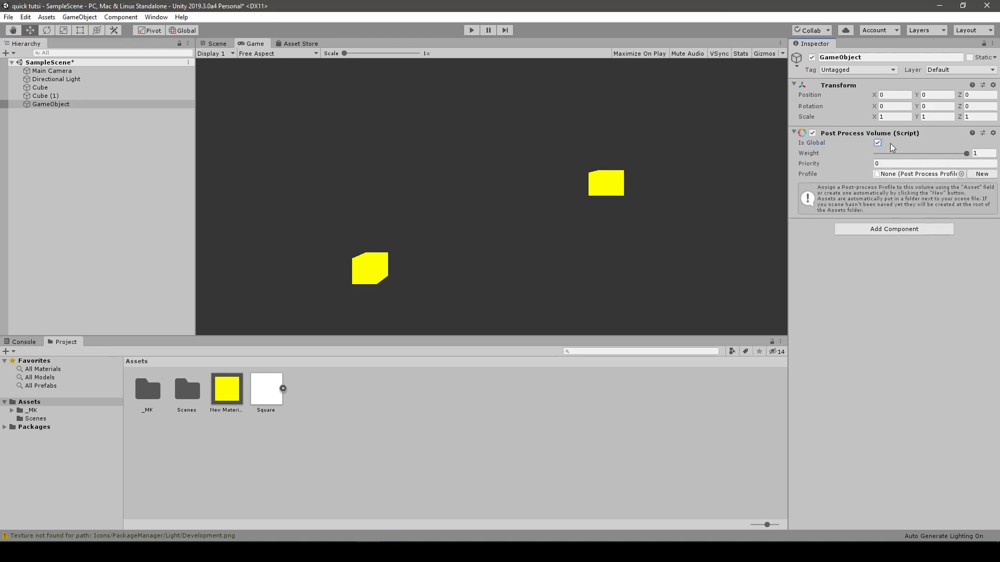
{"action": "left_click", "coordinate": [982, 174]}
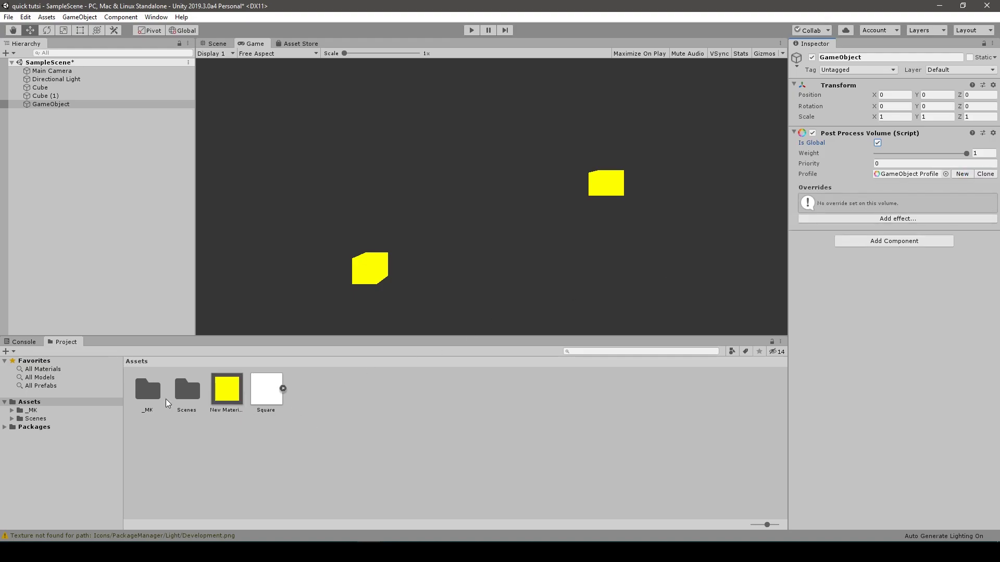
Locate the volume's GameObject Profile in the SampleScene_Profiles folder and add the Bloom effect to it
{"action": "left_click", "coordinate": [280, 427]}
{"action": "double_click", "coordinate": [189, 390]}
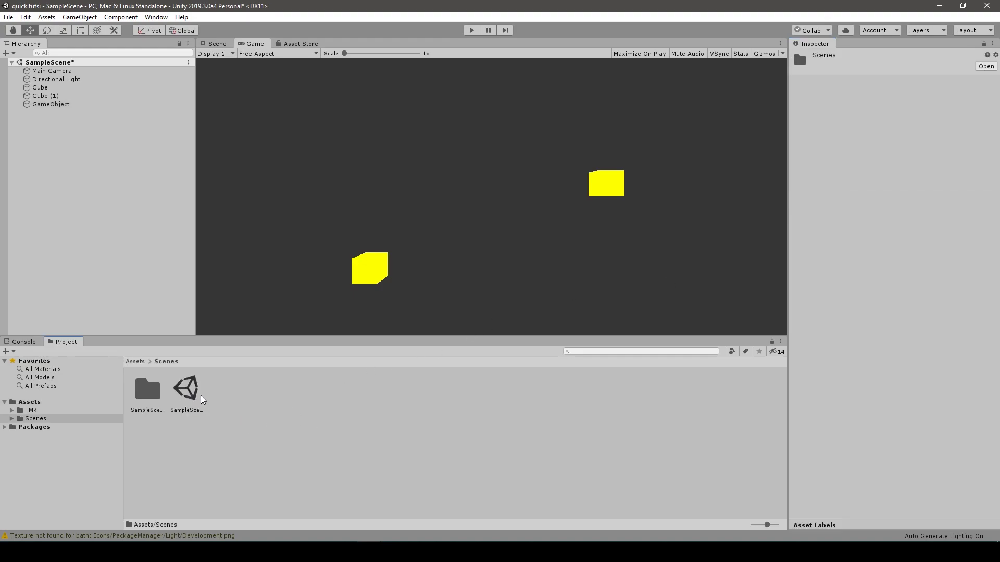
{"action": "left_click", "coordinate": [135, 362]}
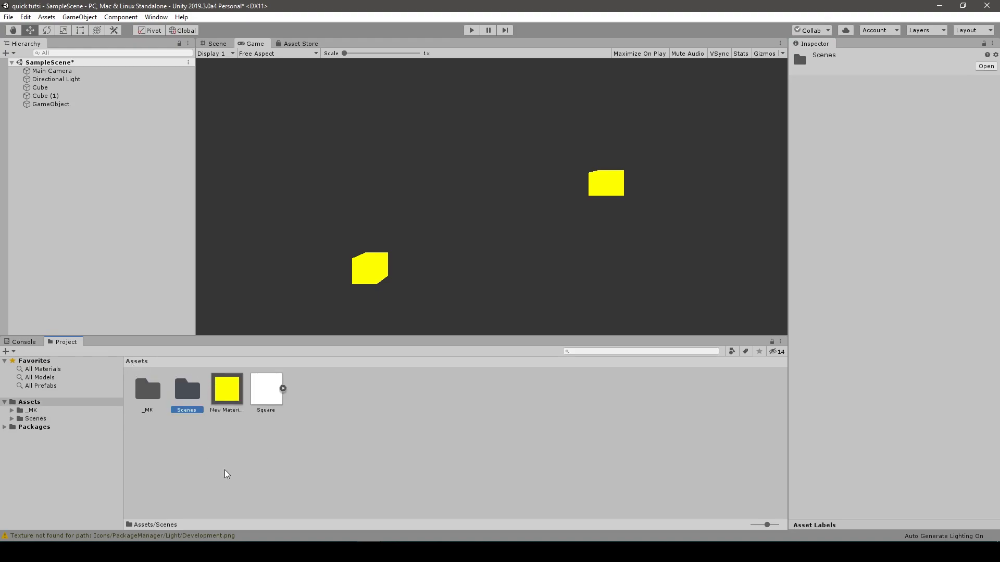
{"action": "left_click", "coordinate": [287, 432]}
{"action": "left_click", "coordinate": [52, 103]}
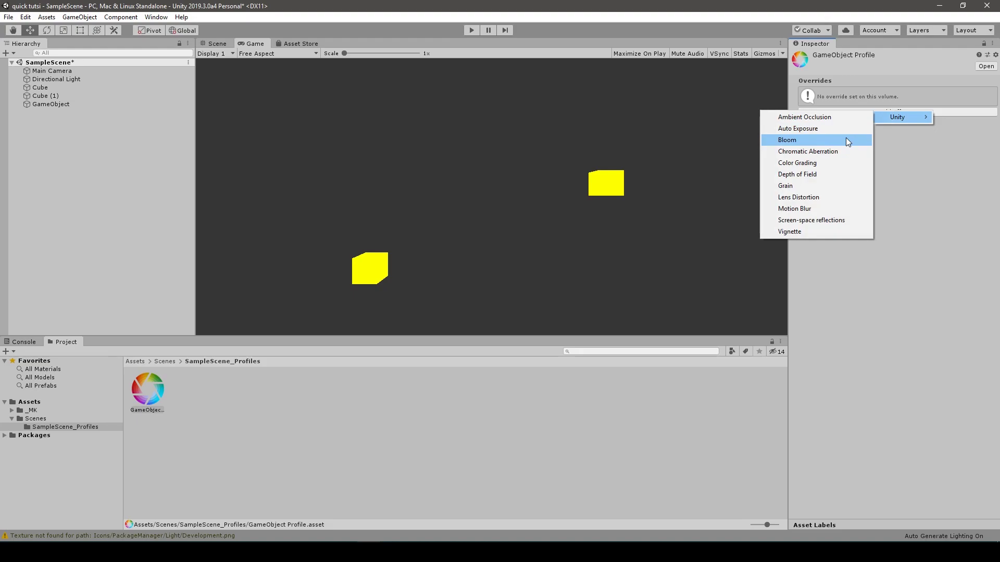
{"action": "left_click", "coordinate": [846, 139]}
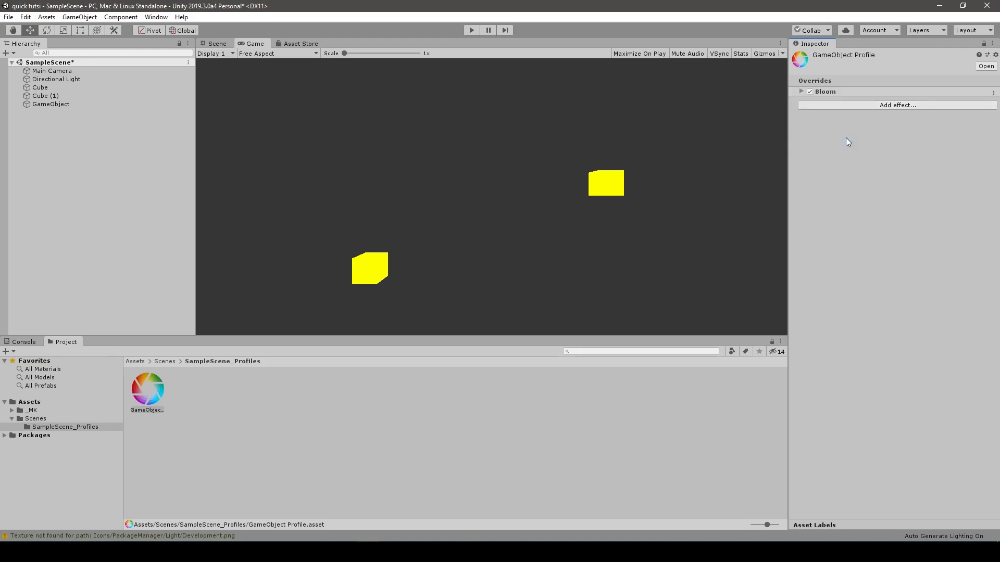
Enable the Intensity and Threshold overrides of the Bloom effect and set the intensity to 1
{"action": "left_click", "coordinate": [802, 92]}
{"action": "left_click", "coordinate": [802, 123]}
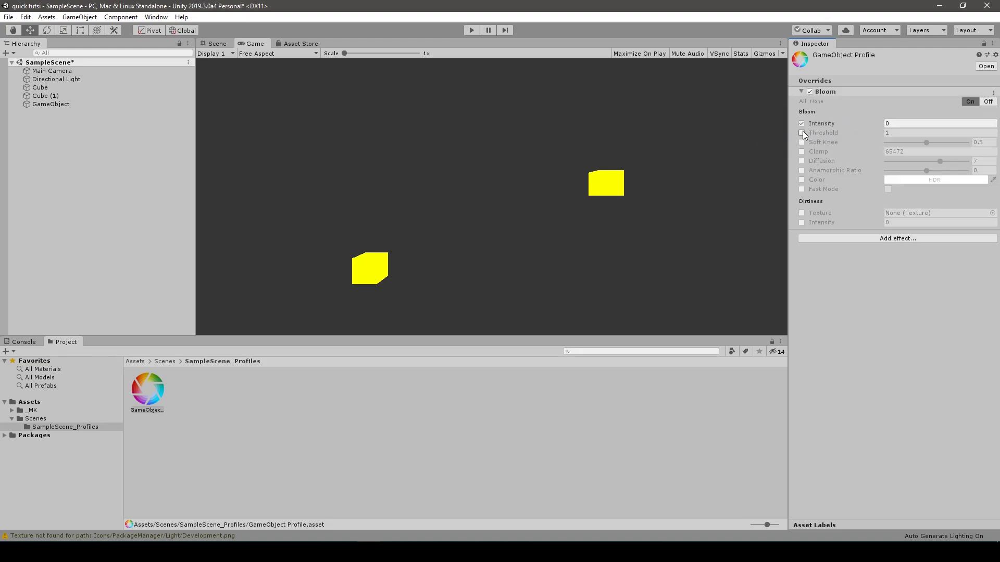
{"action": "left_click", "coordinate": [802, 132]}
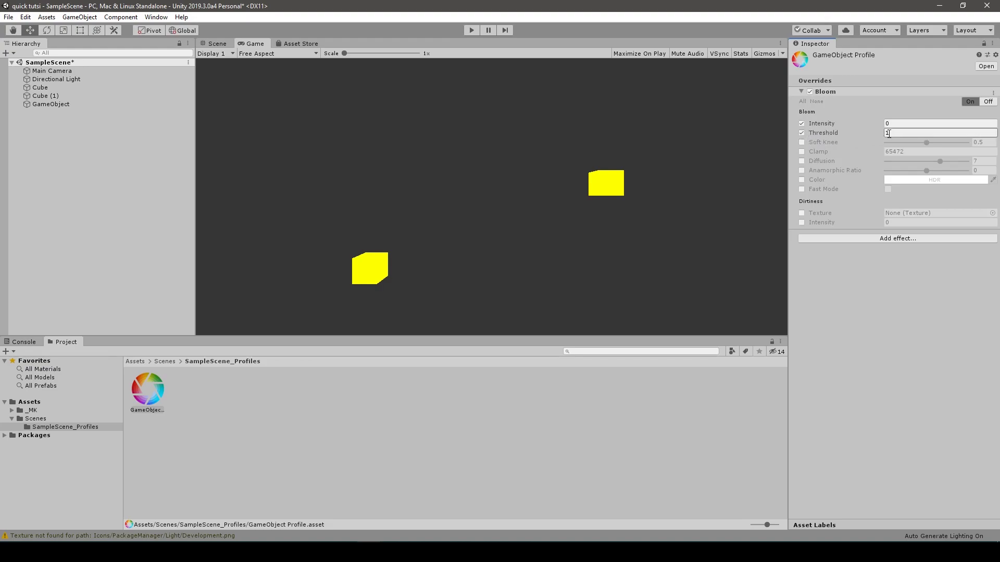
{"action": "left_click", "coordinate": [905, 124]}
{"action": "type", "text": "1"}
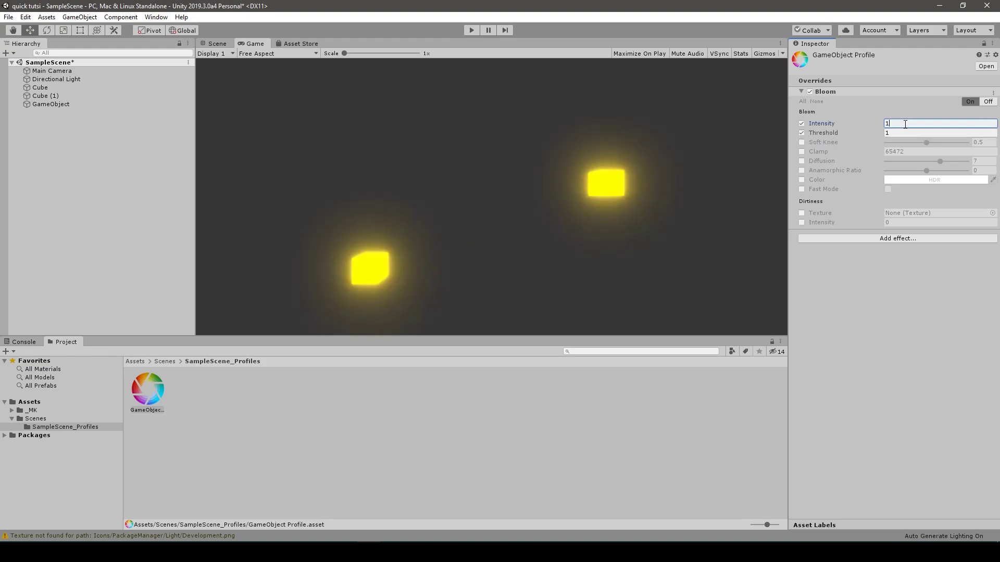
{"action": "key", "text": "Return"}
Open New Material's properties and try out its glow power and glow texture strength, leaving them at 2.5 and 10
{"action": "left_click", "coordinate": [42, 96]}
{"action": "left_click", "coordinate": [133, 362]}
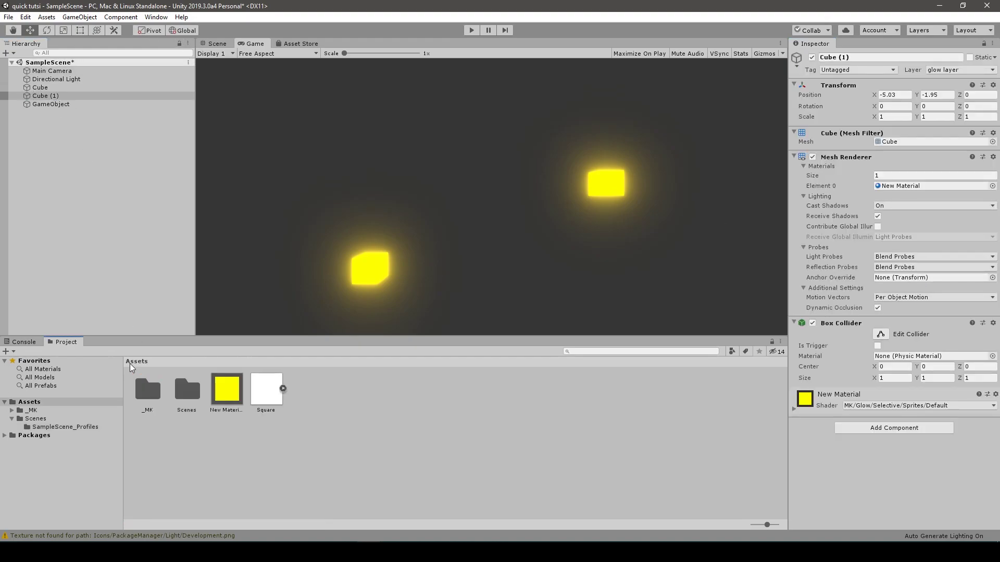
{"action": "left_click", "coordinate": [228, 391]}
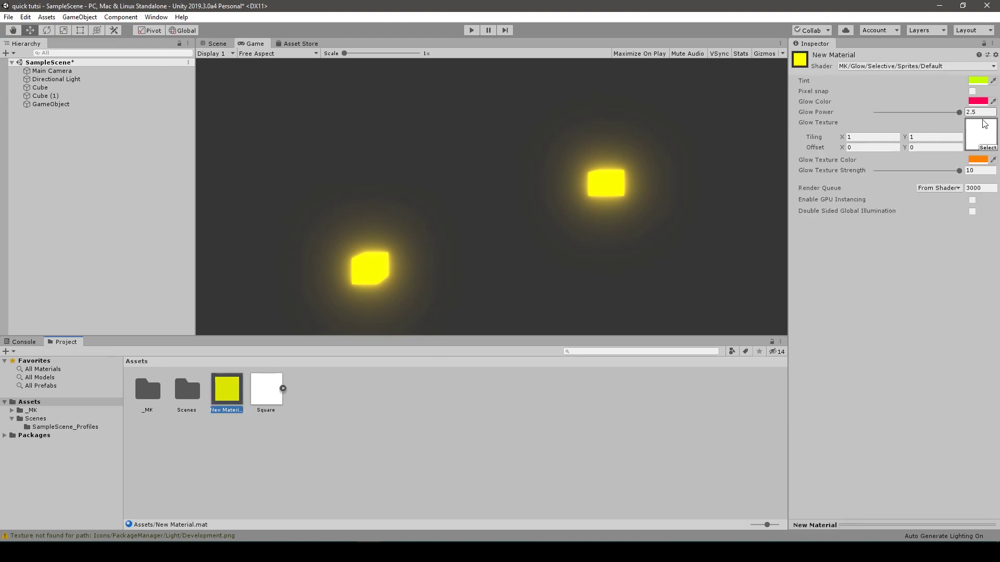
{"action": "mouse_move", "coordinate": [959, 112]}
{"action": "left_mouse_down"}
{"action": "mouse_move", "coordinate": [862, 110]}
{"action": "mouse_move", "coordinate": [959, 112]}
{"action": "left_mouse_up"}
{"action": "mouse_move", "coordinate": [959, 171]}
{"action": "left_mouse_down"}
{"action": "mouse_move", "coordinate": [874, 170]}
{"action": "mouse_move", "coordinate": [959, 170]}
{"action": "left_mouse_up"}
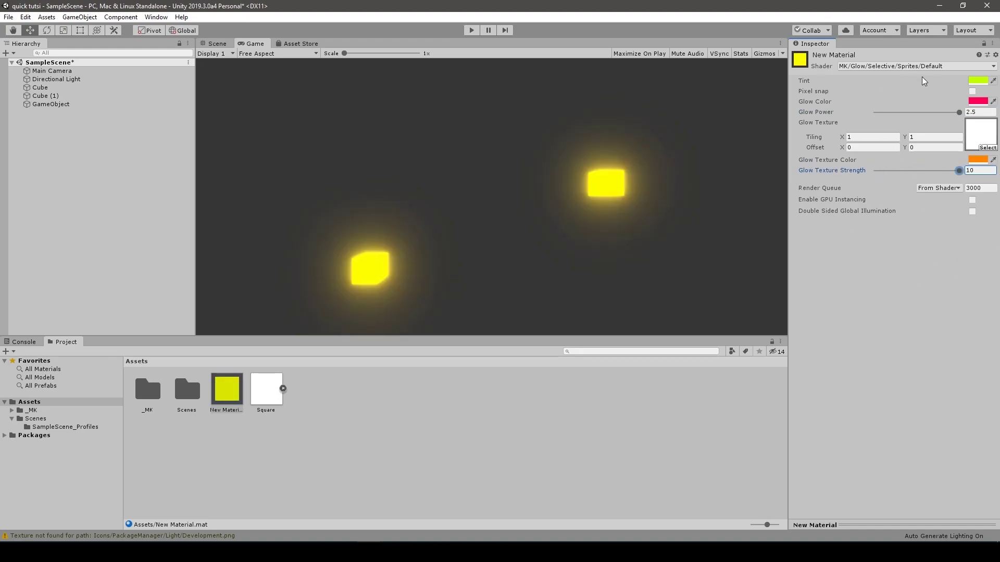
Change New Material's tint to white (FFFFFF) and its glow texture color to yellow-green
{"action": "left_click", "coordinate": [973, 81]}
{"action": "left_click_drag", "start_coordinate": [154, 227], "coordinate": [52, 161]}
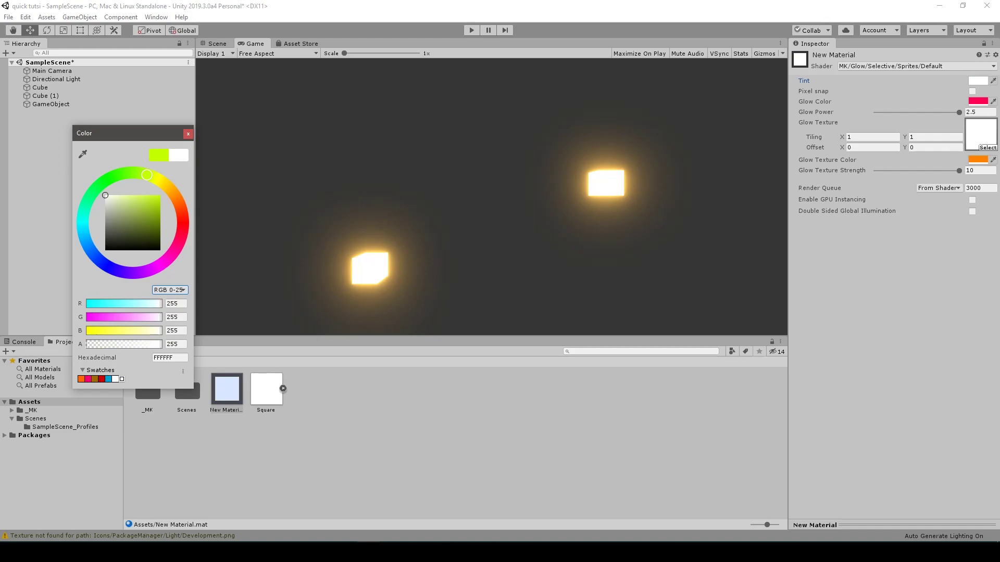
{"action": "left_click", "coordinate": [188, 134]}
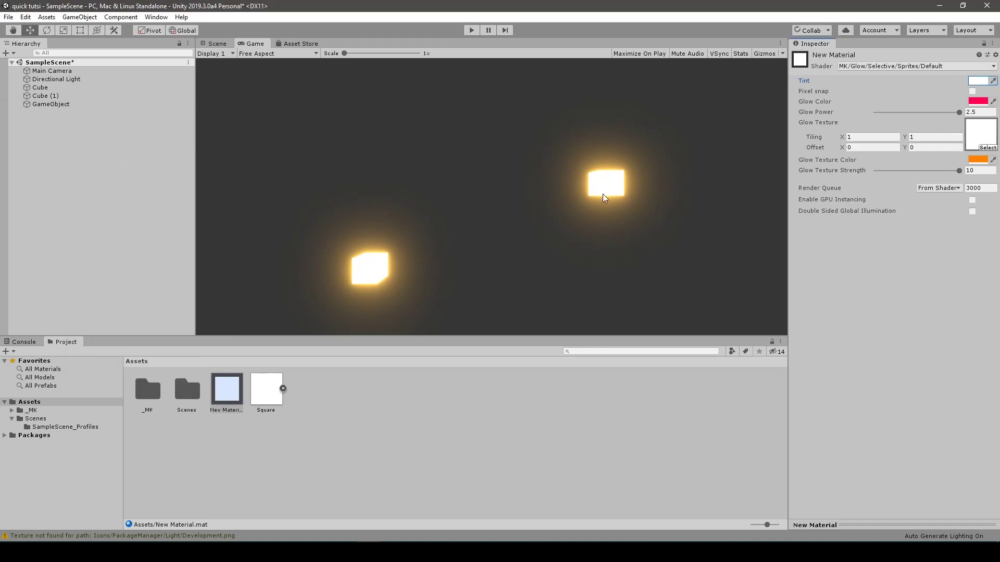
{"action": "left_click", "coordinate": [977, 160]}
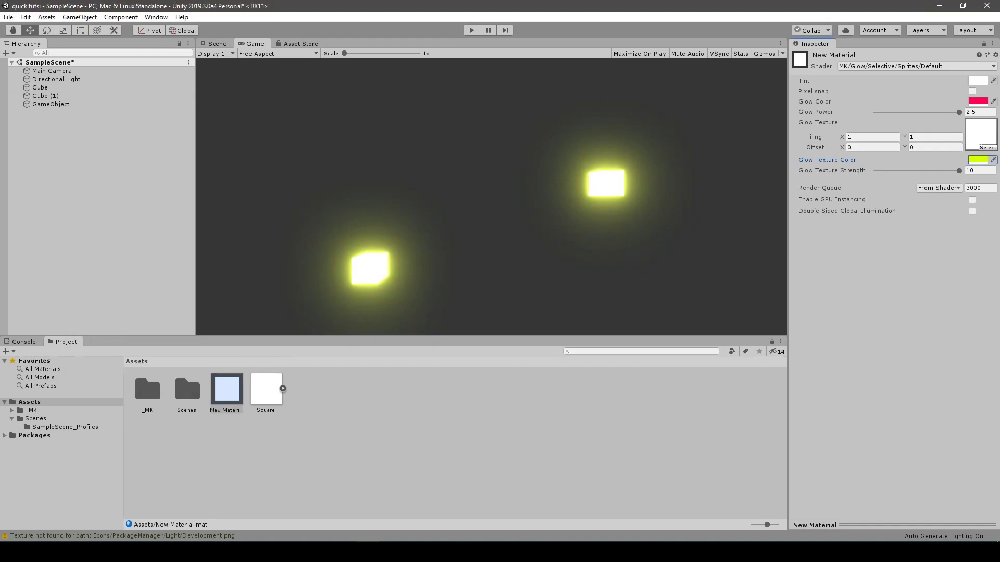
Duplicate both cubes and move the copy Cube (2) up and to X -8.5, away from the originals
{"action": "left_click", "coordinate": [57, 88]}
{"action": "left_click", "coordinate": [52, 96], "text": "shift"}
{"action": "key", "text": "ctrl+d"}
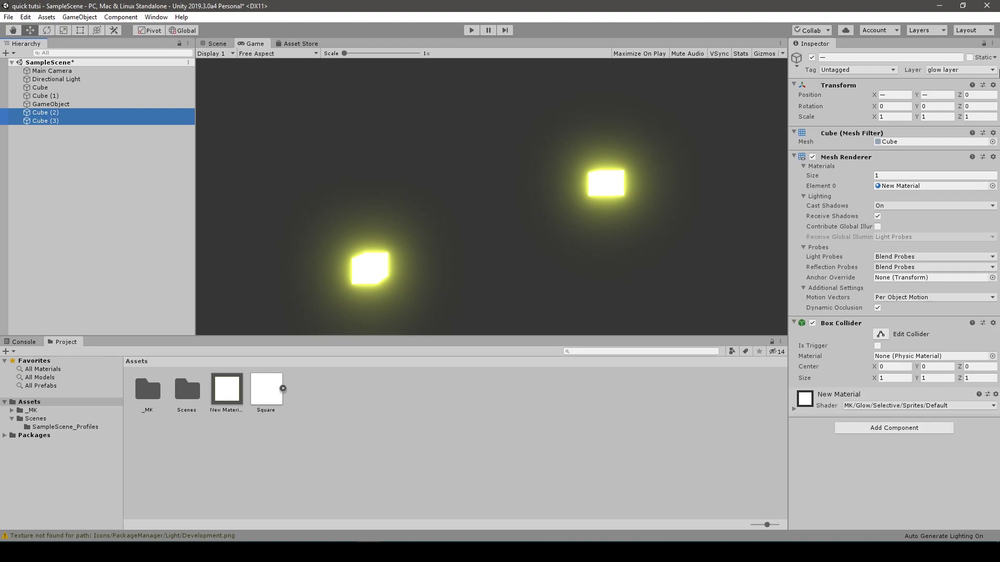
{"action": "left_click", "coordinate": [924, 94]}
{"action": "left_click_drag", "start_coordinate": [919, 94], "coordinate": [917, 92]}
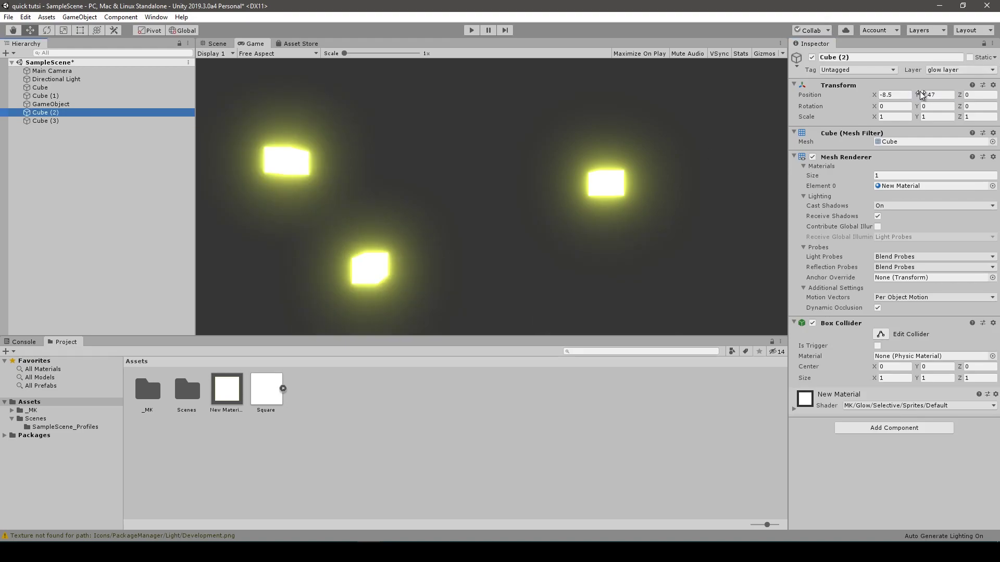
Move Cube (2) to Y 5 and about X -1.42, so it sits between the other cubes near the top
{"action": "left_click", "coordinate": [937, 94]}
{"action": "type", "text": "5"}
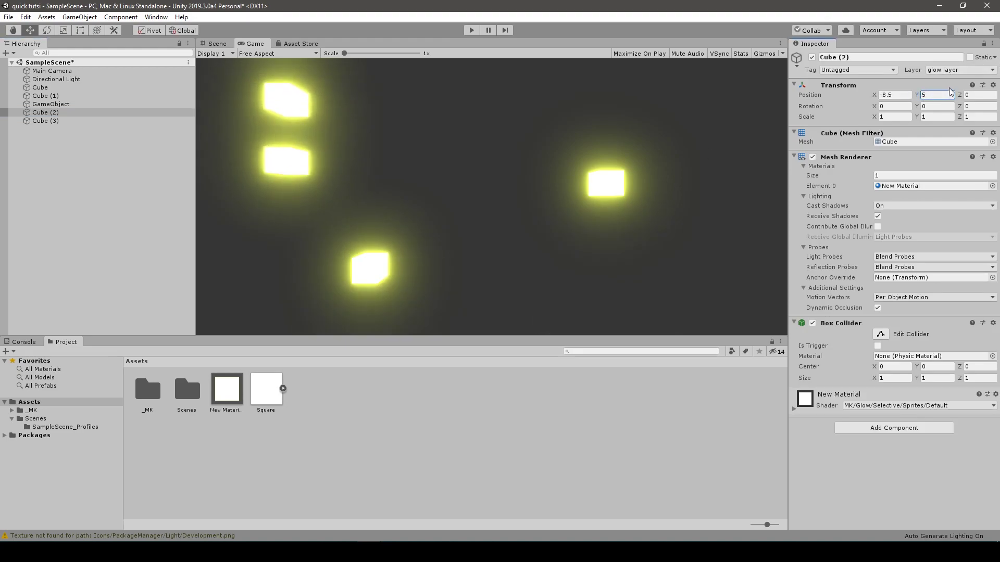
{"action": "left_click", "coordinate": [883, 94]}
{"action": "key", "text": "Return"}
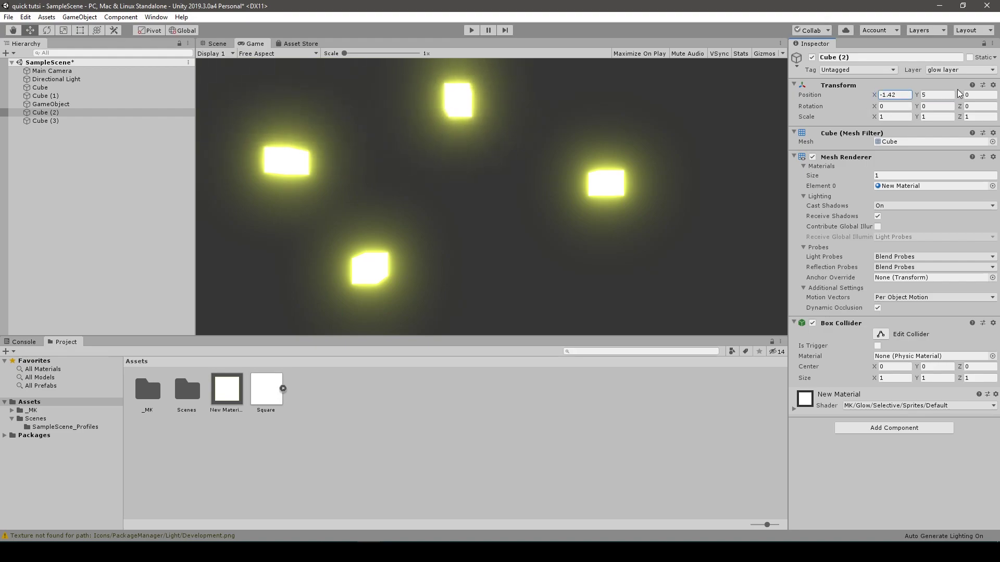
Duplicate Cube (2) and Cube (3) together and move both copies to about Y -0.11
{"action": "left_click", "coordinate": [98, 146]}
{"action": "left_click", "coordinate": [48, 112]}
{"action": "left_click", "coordinate": [46, 121], "text": "shift"}
{"action": "key", "text": "ctrl+d"}
{"action": "mouse_move", "coordinate": [918, 93]}
{"action": "left_mouse_down"}
{"action": "mouse_move", "coordinate": [945, 89]}
{"action": "mouse_move", "coordinate": [933, 93]}
{"action": "left_mouse_up"}
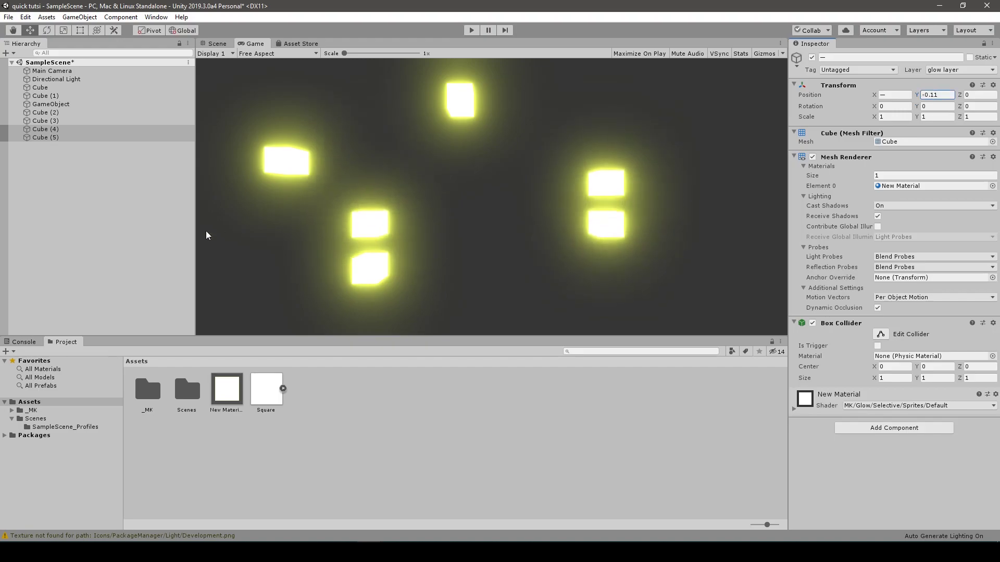
Duplicate another pair of cubes, place both copies at about X 0.94, Y -0.42, and select Cube (6) alone
{"action": "left_click", "coordinate": [168, 223]}
{"action": "key", "text": "ctrl+z"}
{"action": "key", "text": "ctrl+d"}
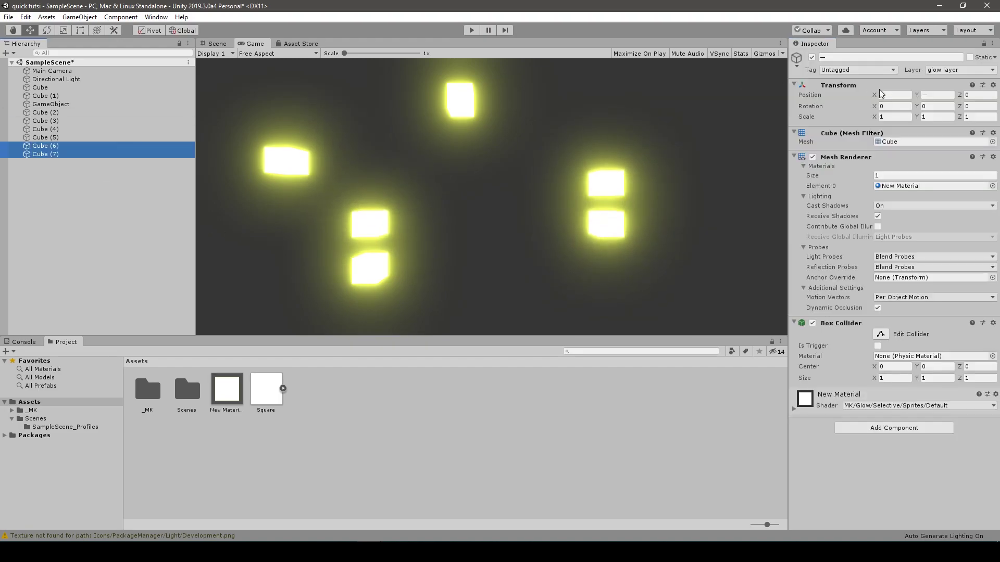
{"action": "left_click_drag", "start_coordinate": [875, 95], "coordinate": [915, 95]}
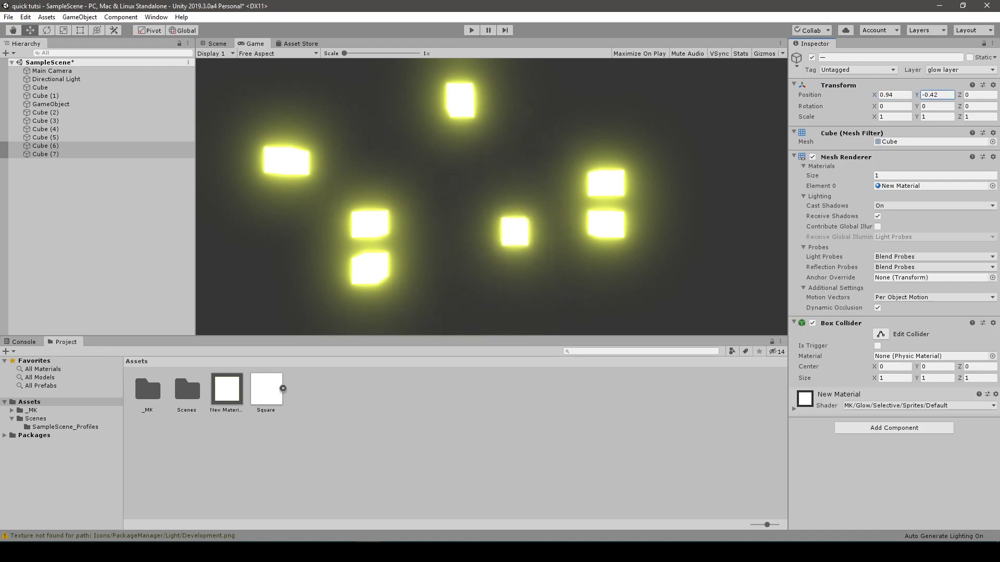
{"action": "left_click", "coordinate": [35, 147]}
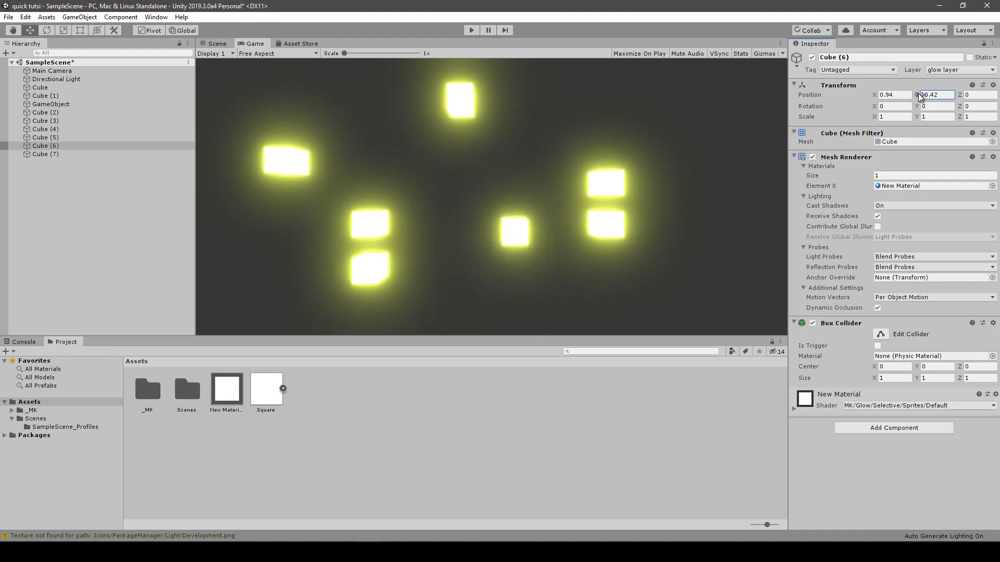